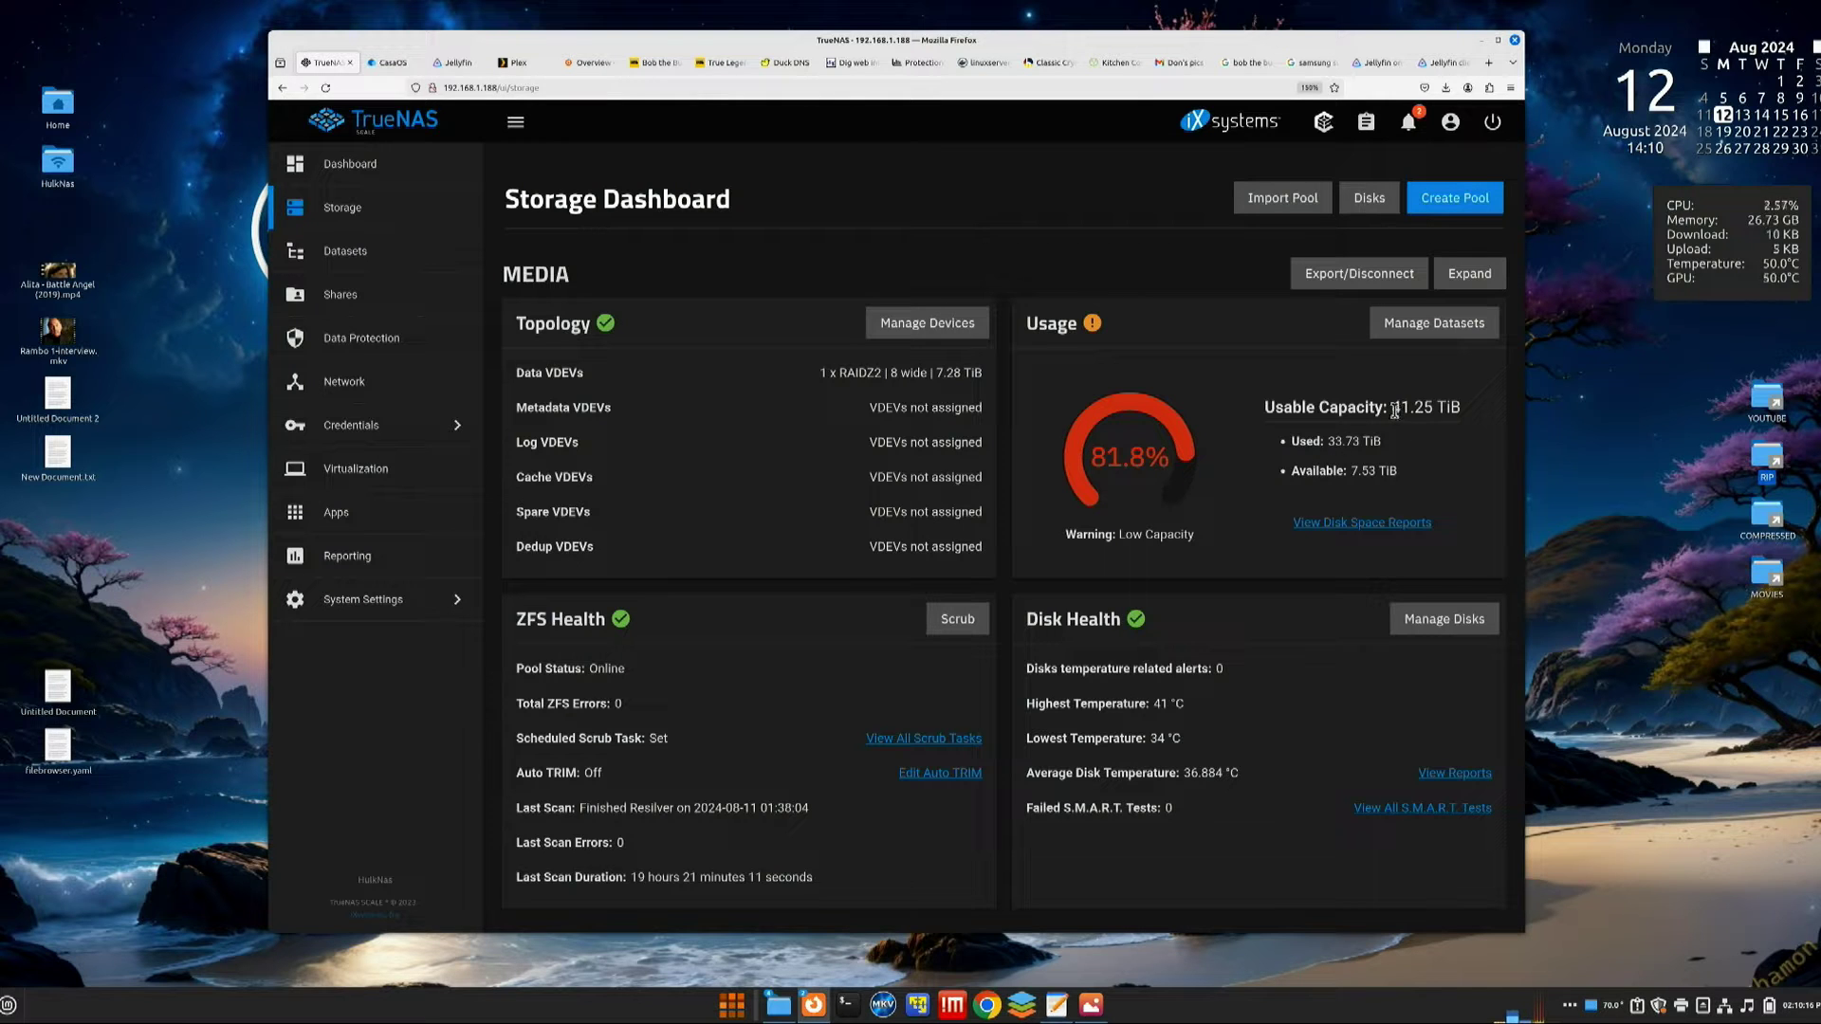
# Highlight the MEDIA pool's usable, used and available capacity figures.
pyautogui.moveTo(1391, 410); pyautogui.dragTo(1433, 410)
pyautogui.moveTo(1328, 441); pyautogui.dragTo(1364, 441)
pyautogui.moveTo(1350, 471); pyautogui.dragTo(1401, 472)
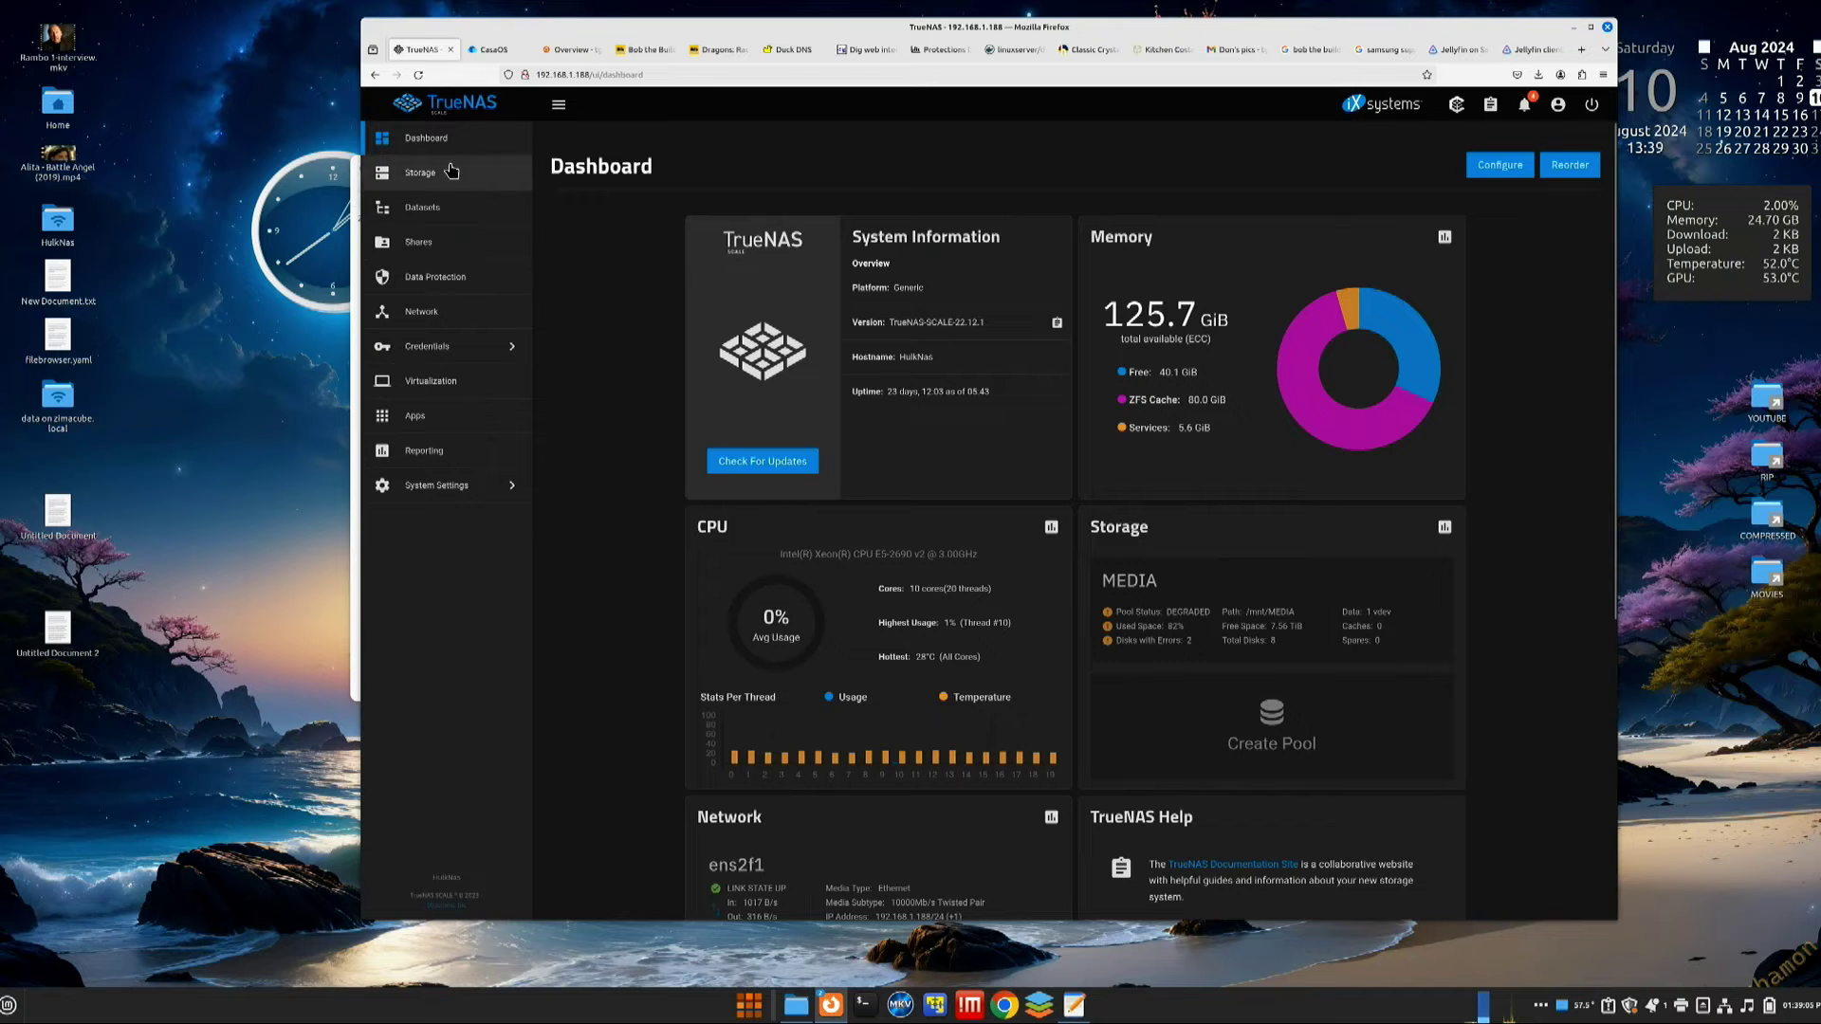
# Expand the MEDIA pool's RAIDZ2 vdev in Manage Devices and show faulted disk sdf's details.
pyautogui.click(420, 179)
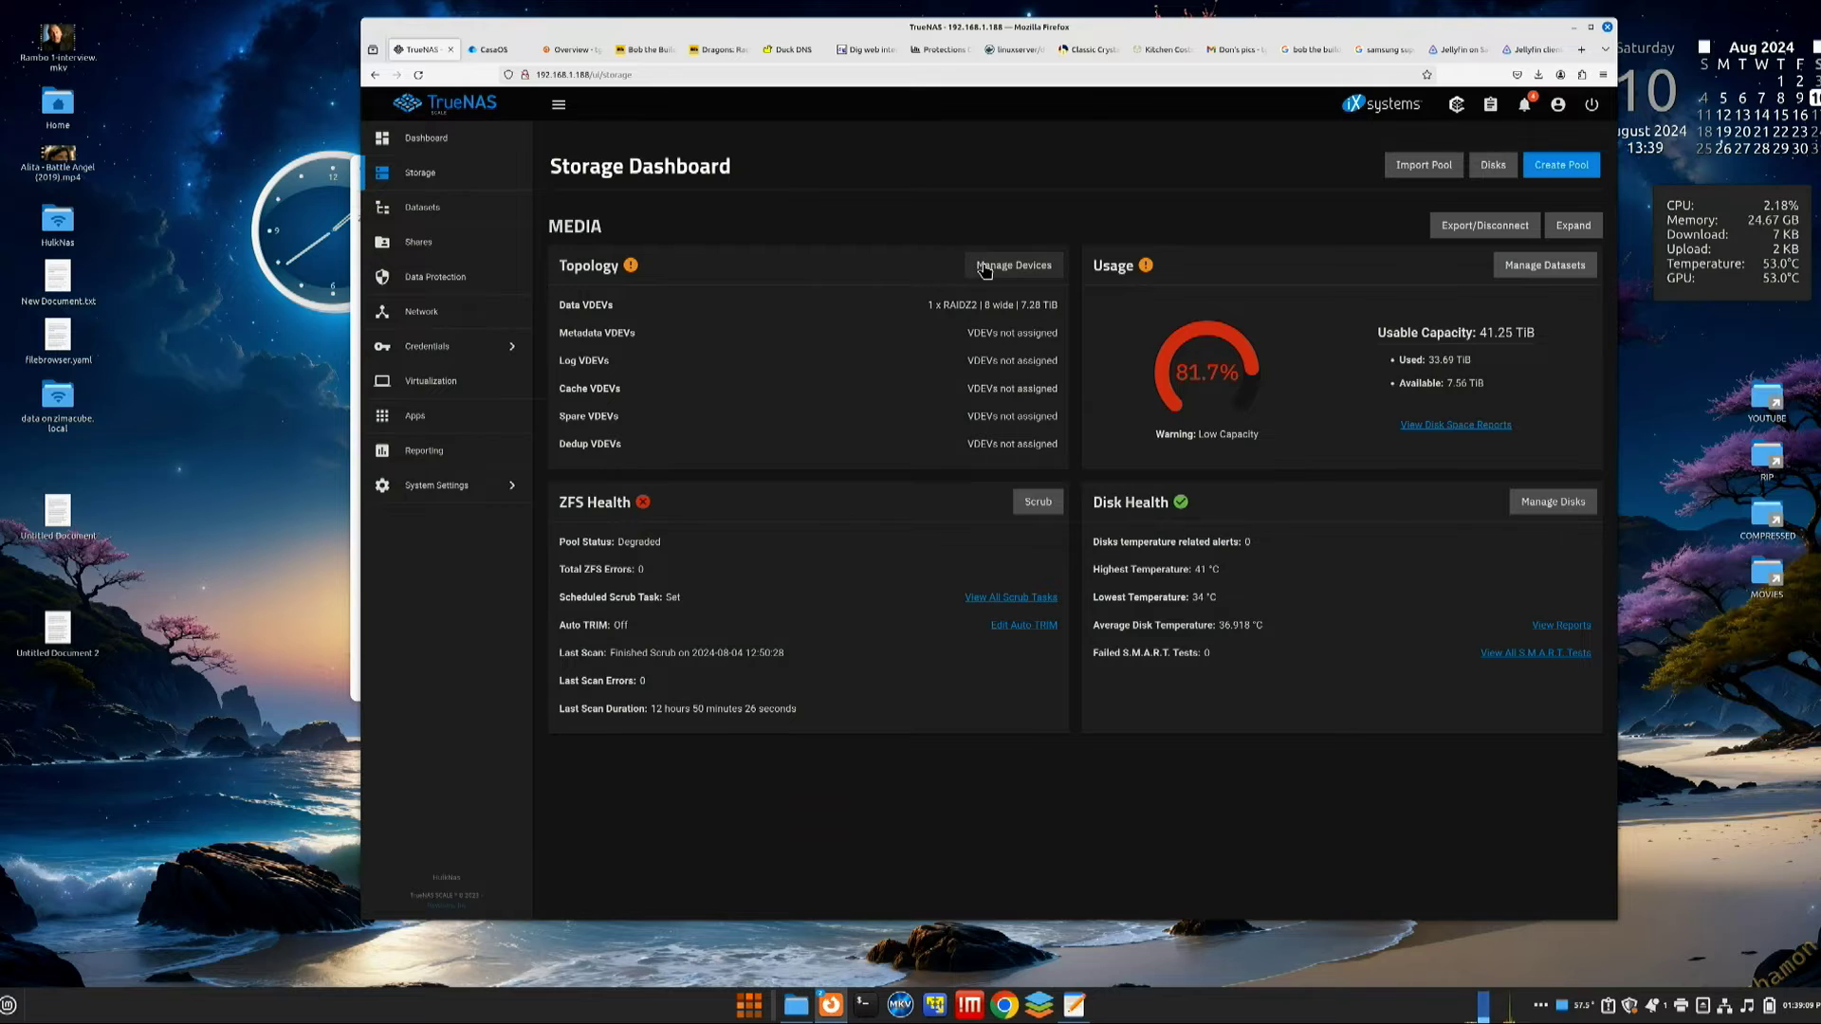
pyautogui.click(984, 270)
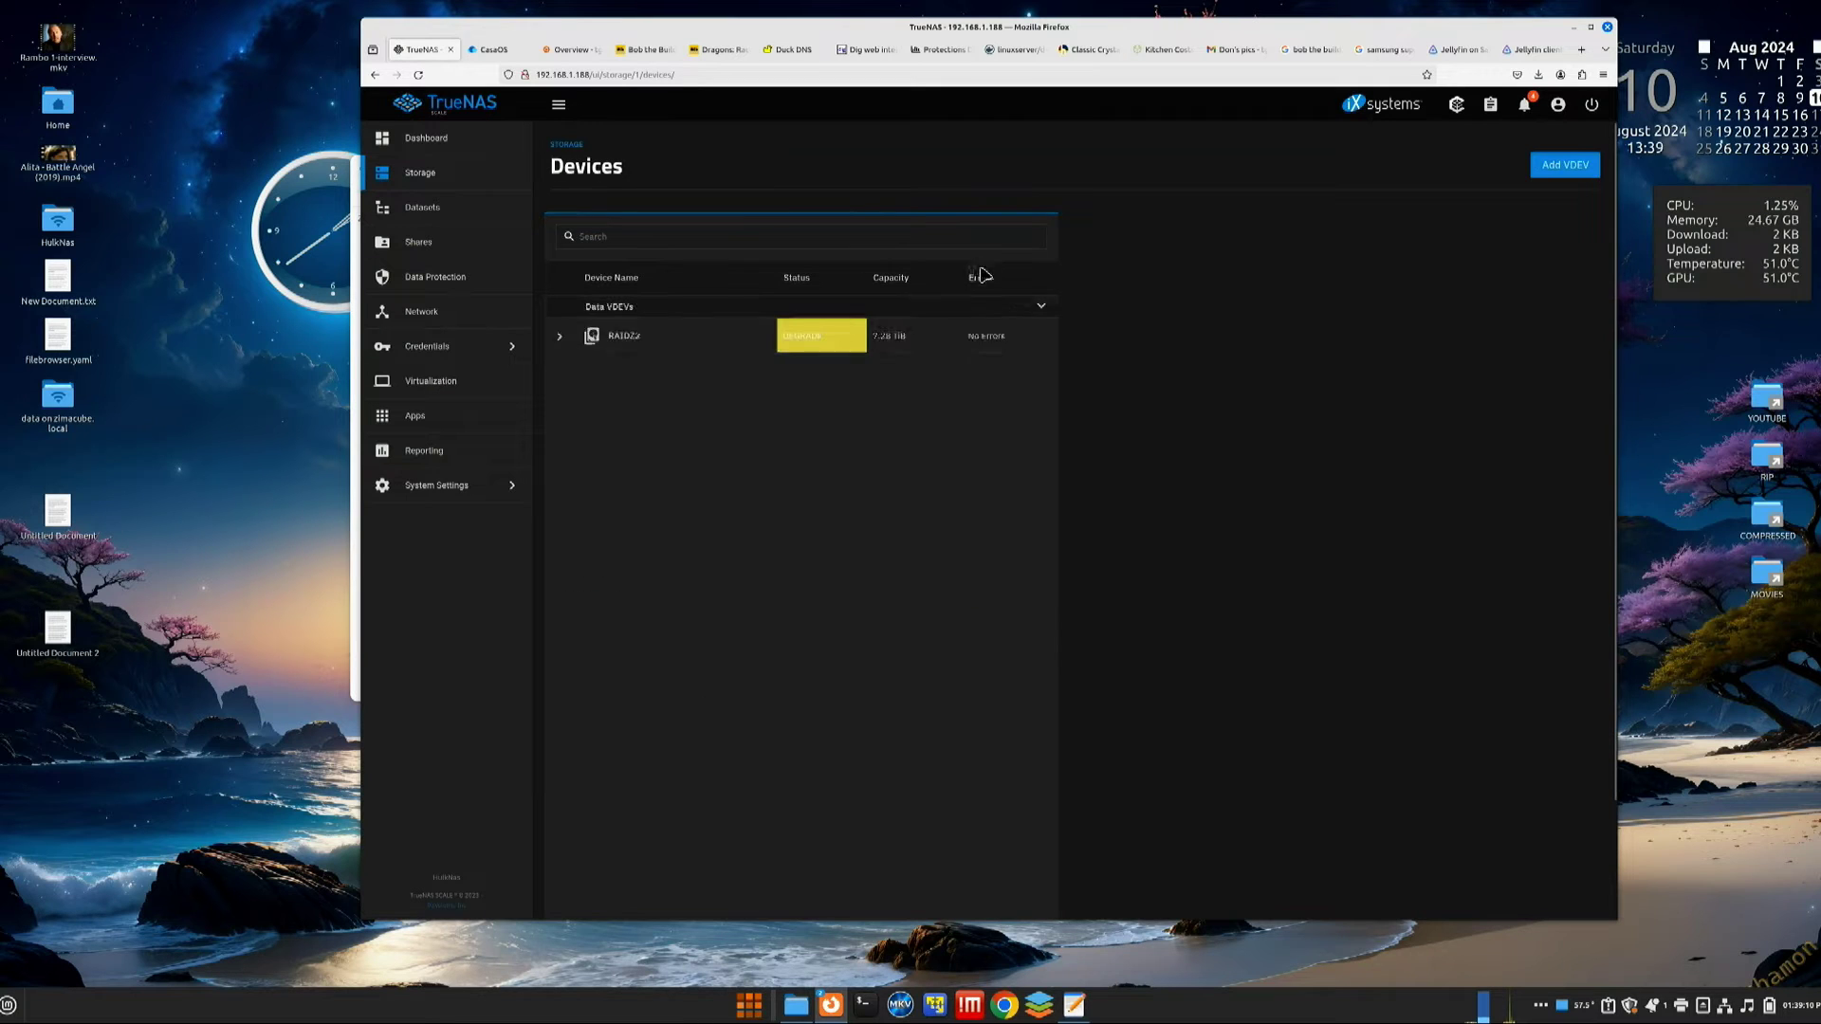
pyautogui.click(565, 347)
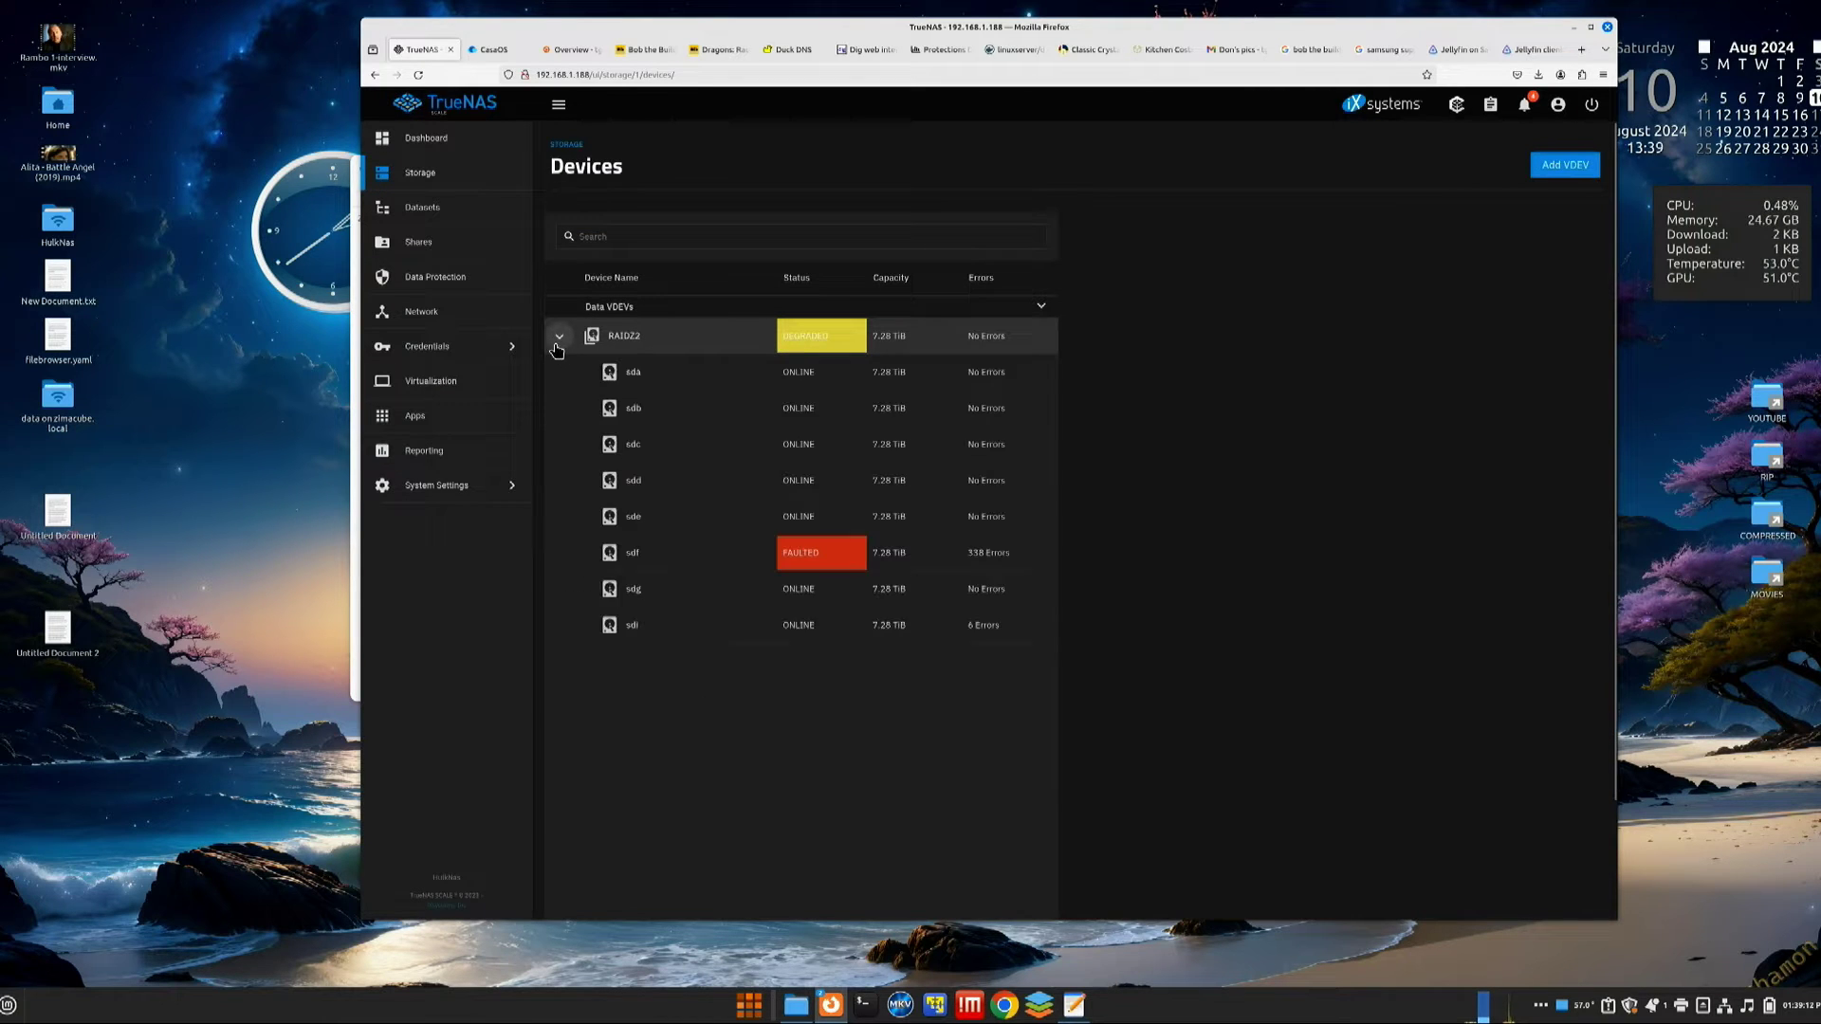
pyautogui.click(807, 557)
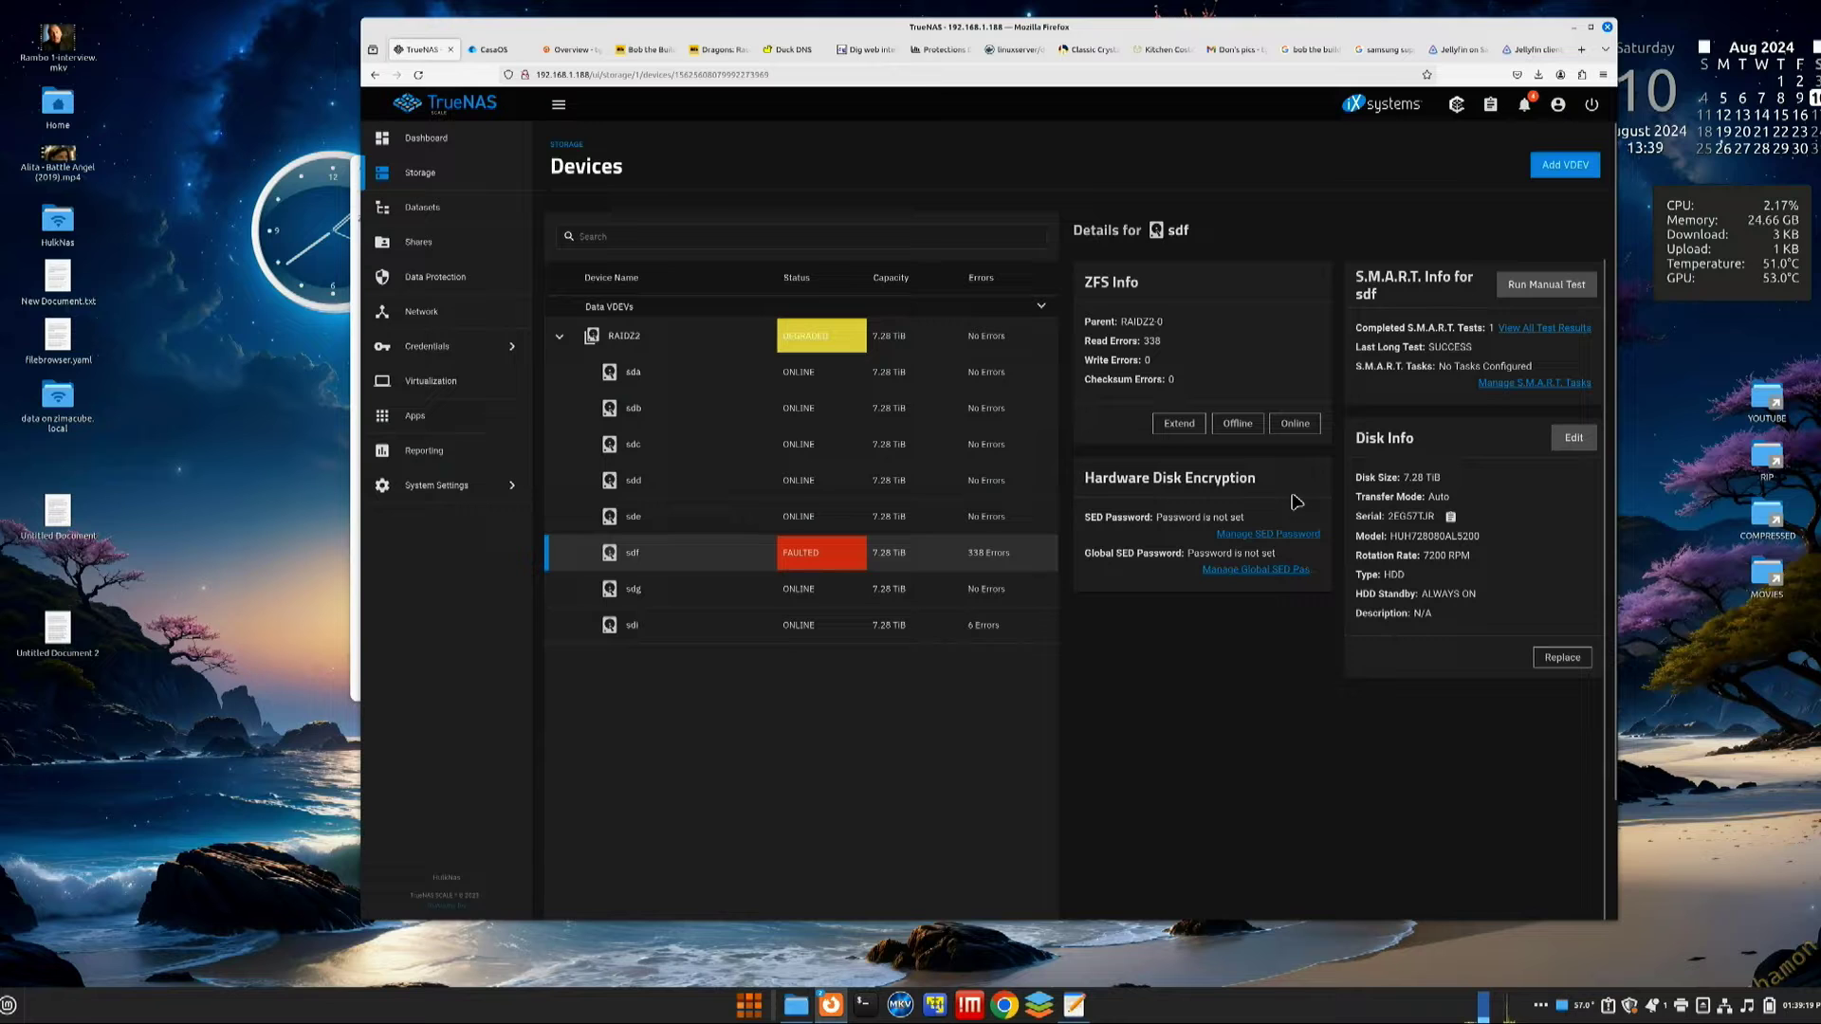
# Take faulted disk sdf offline, confirming the warning.
pyautogui.click(1238, 423)
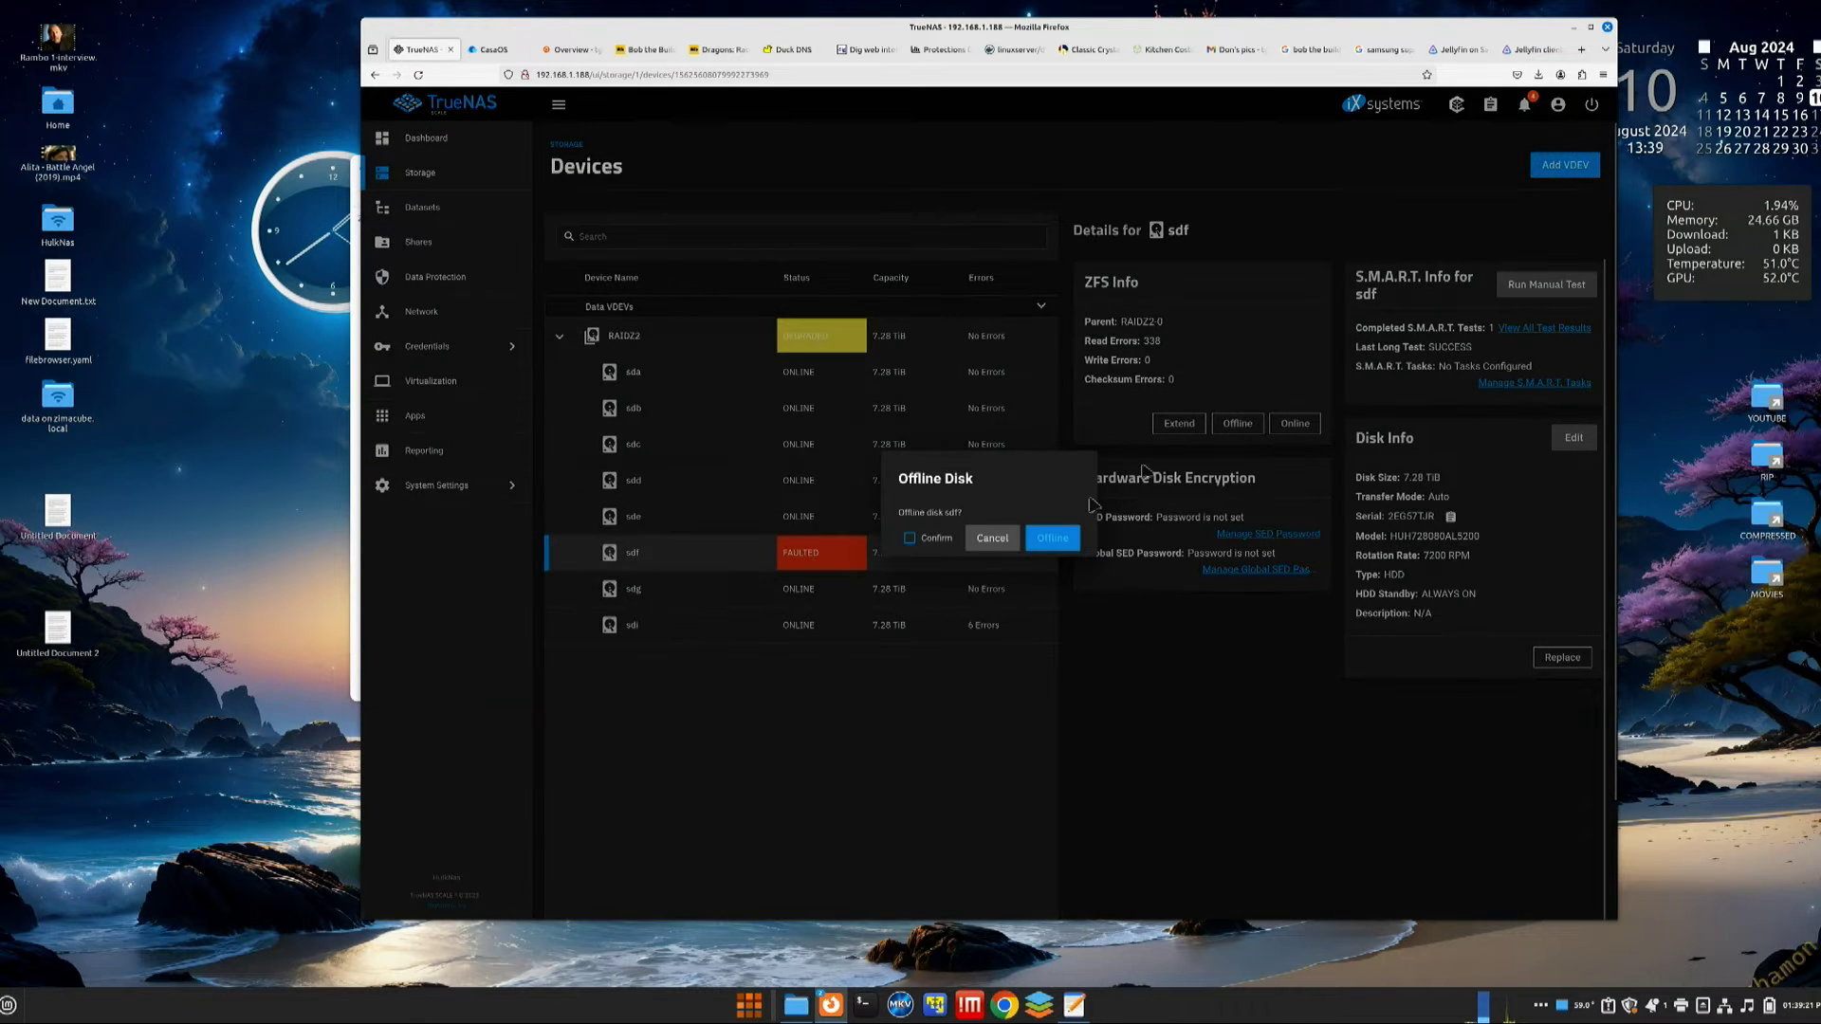
pyautogui.click(909, 538)
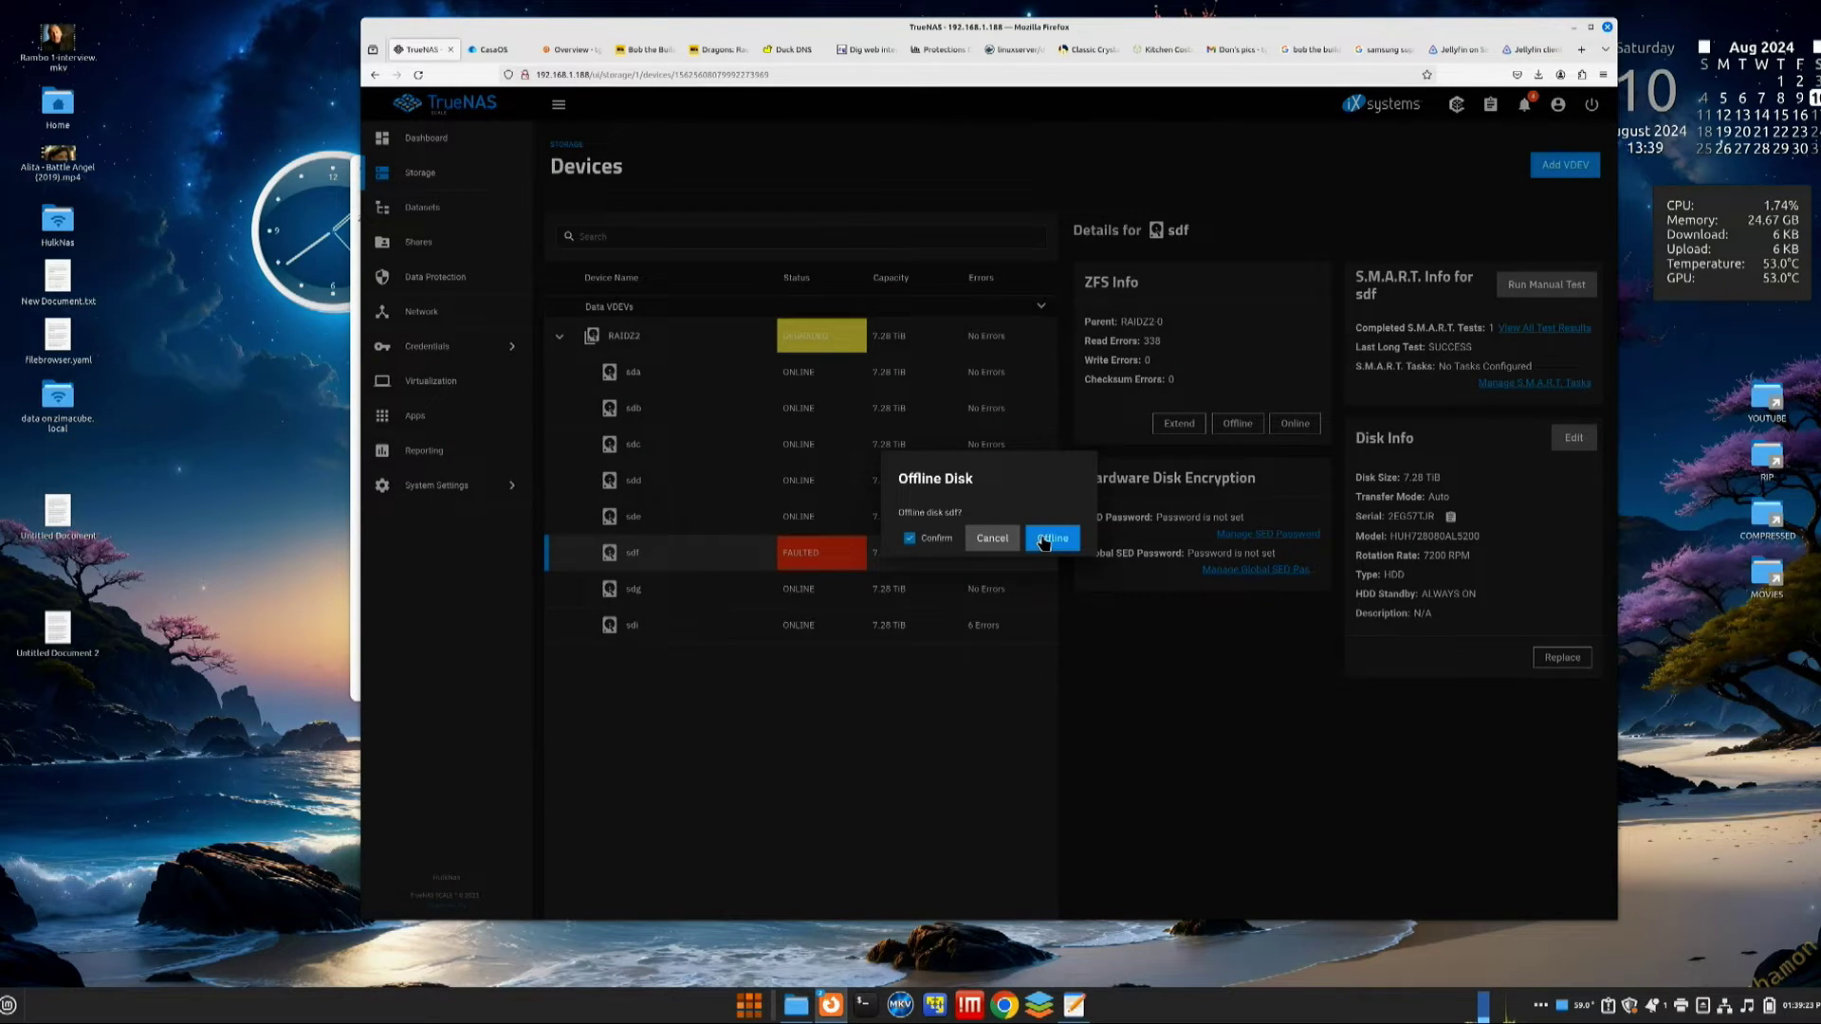
pyautogui.click(1051, 537)
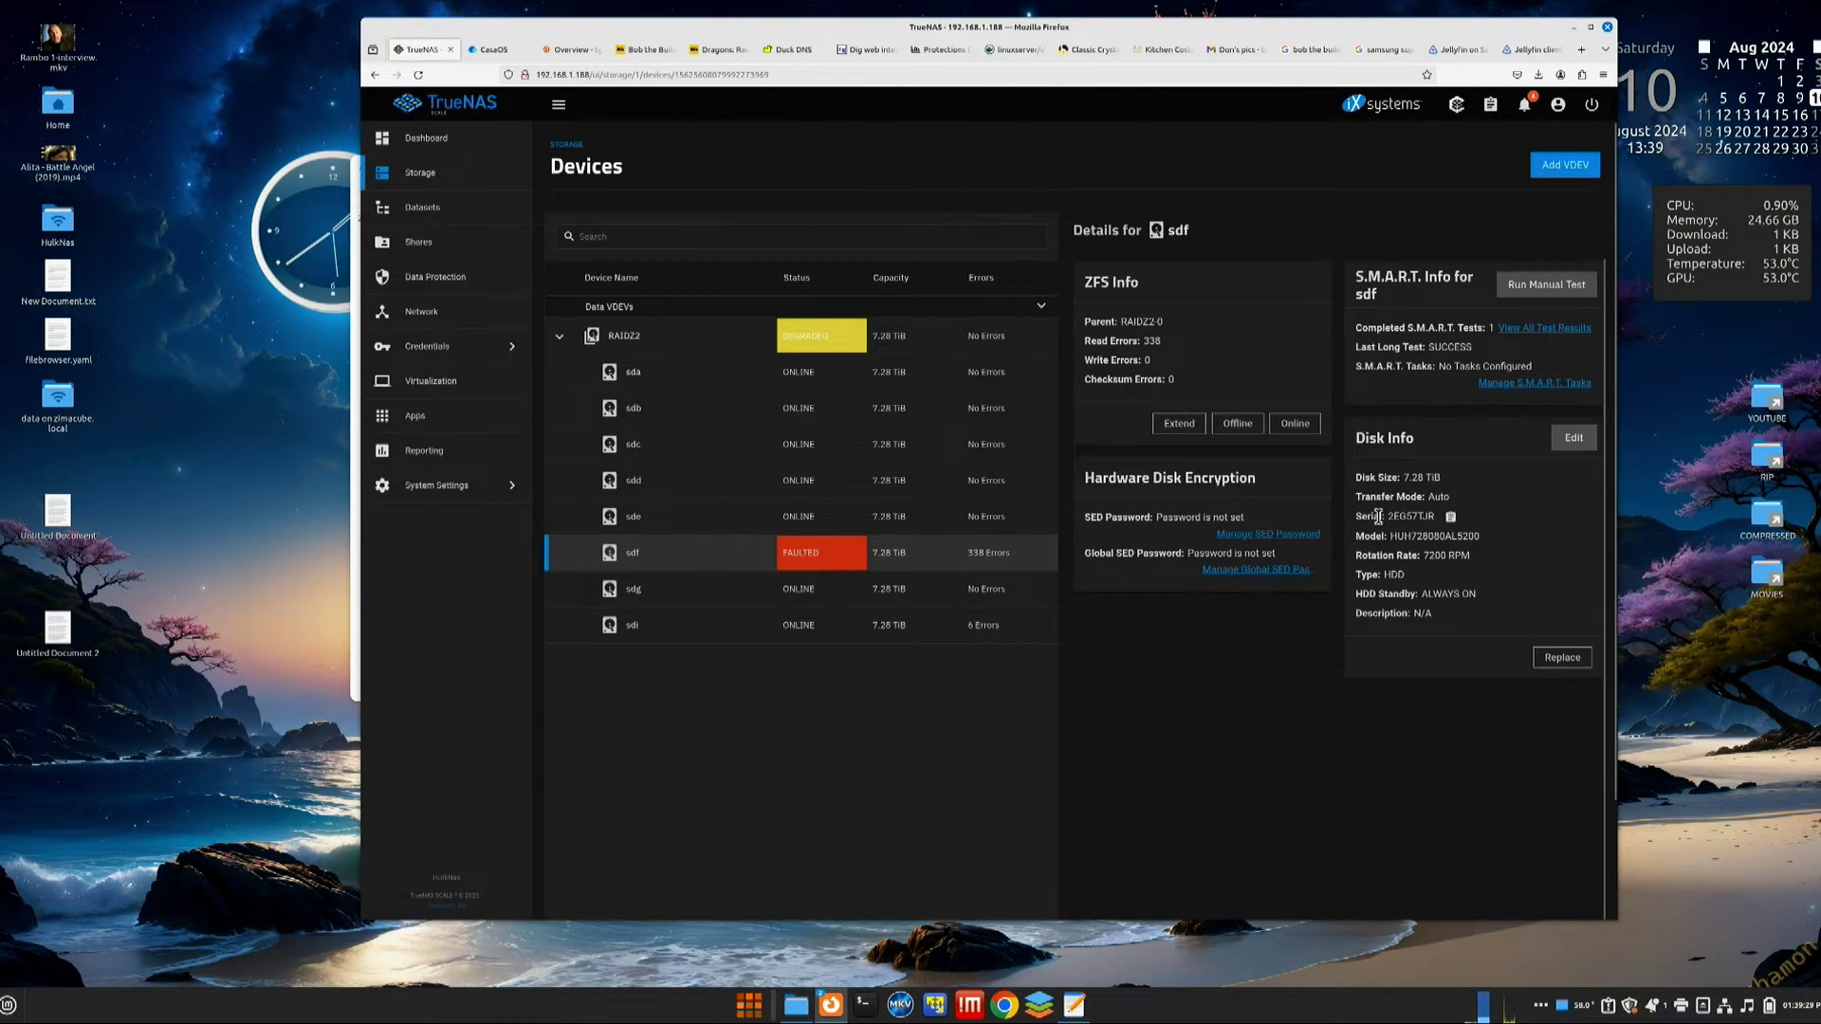
# Highlight the faulted disk's serial number in the Disk Info panel.
pyautogui.moveTo(1387, 517); pyautogui.dragTo(1438, 516)
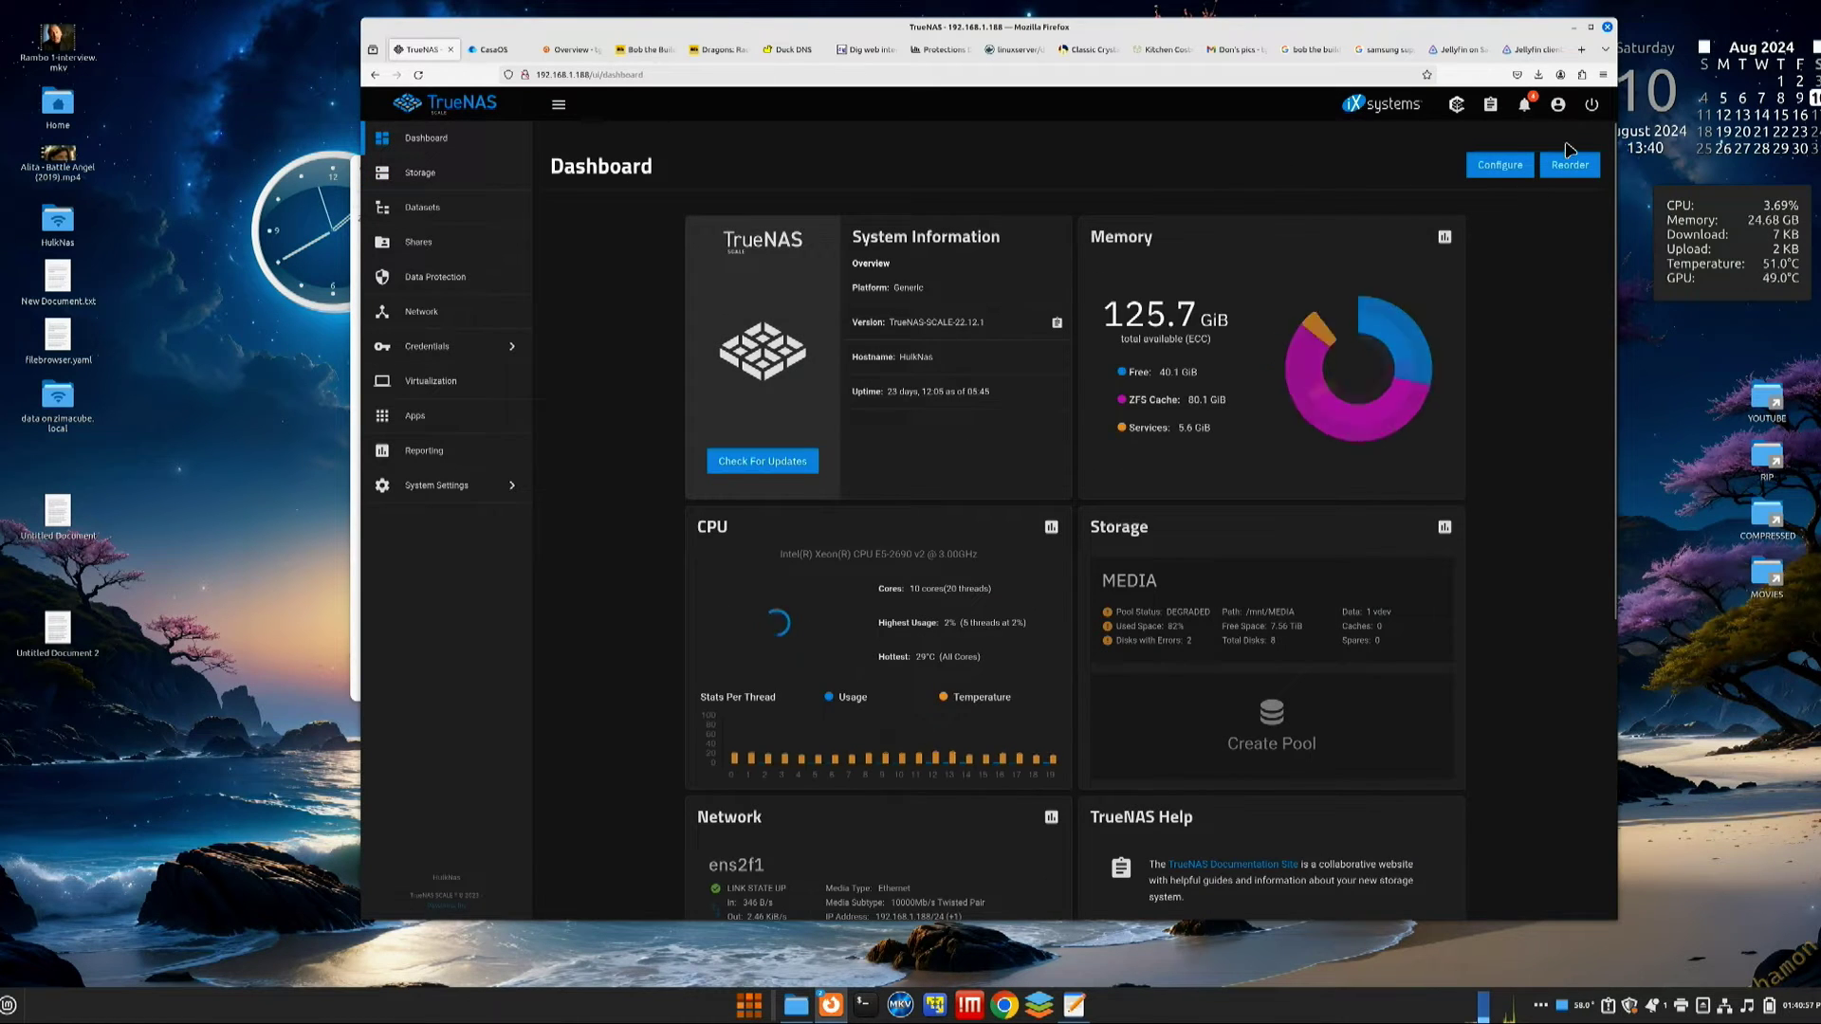
# Shut down the NAS from the power menu, confirming the shutdown warning.
pyautogui.click(1590, 107)
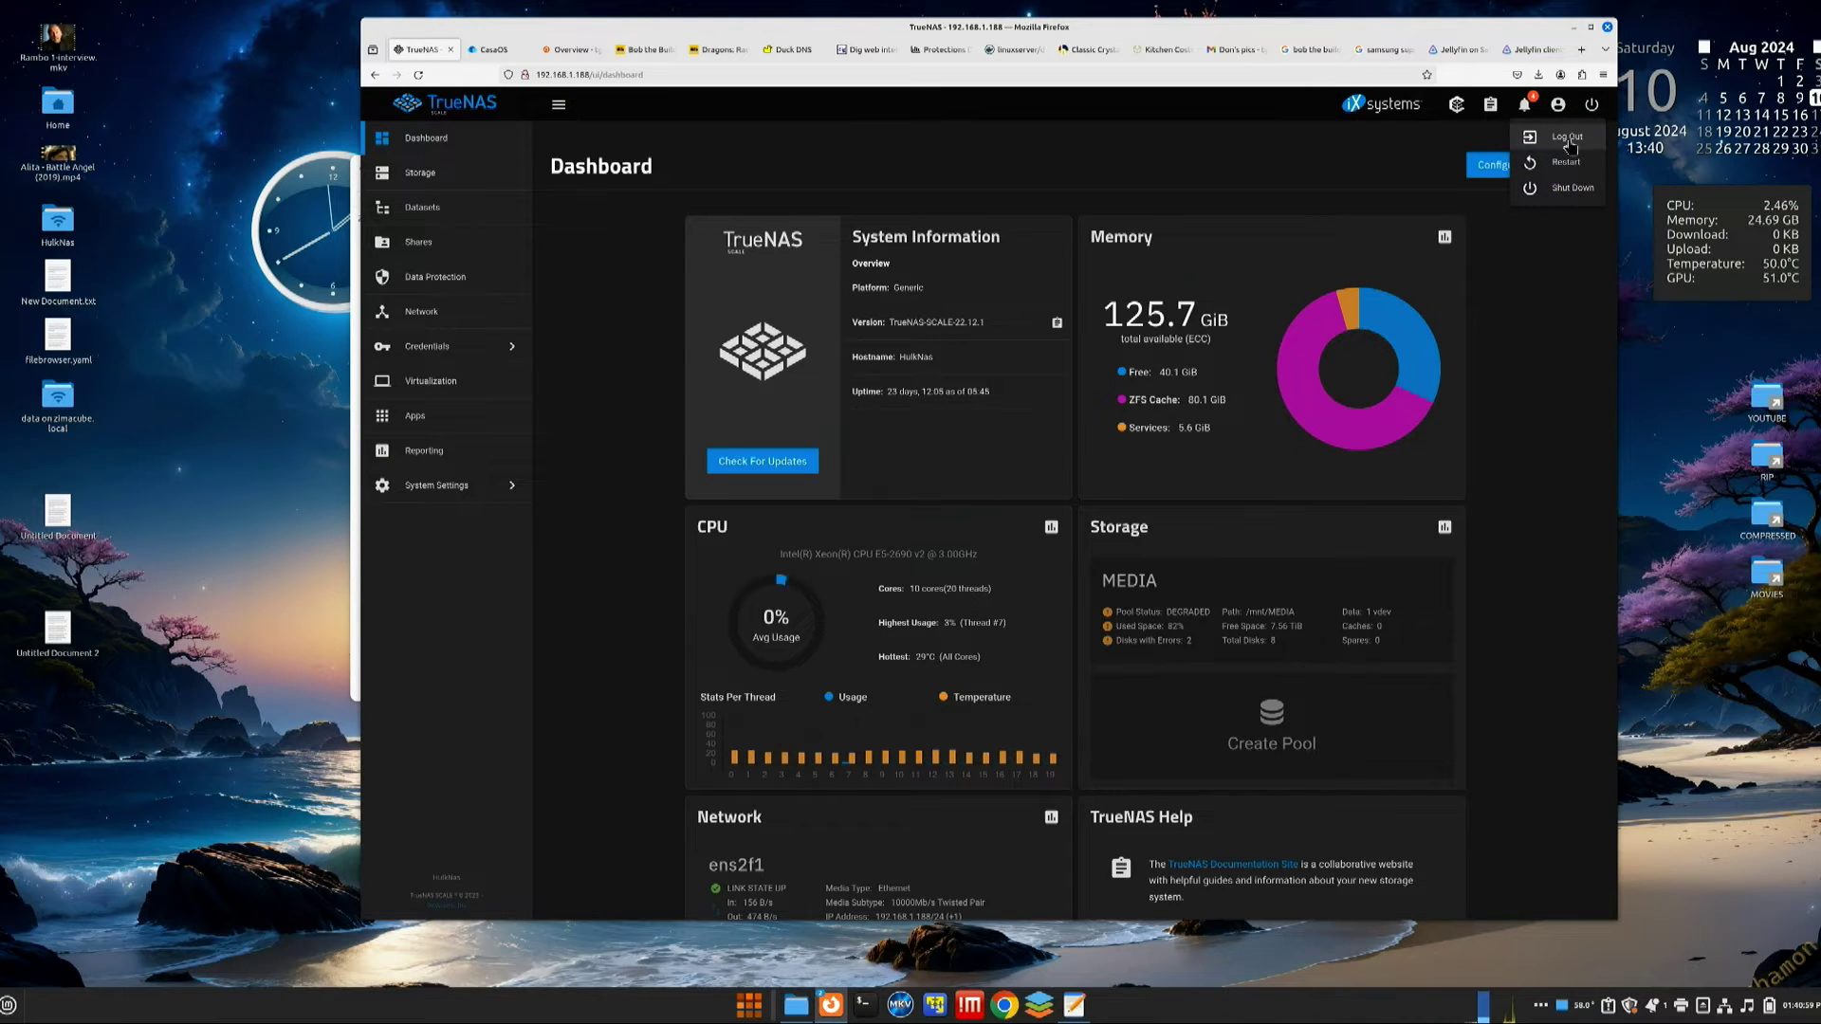
pyautogui.click(1566, 188)
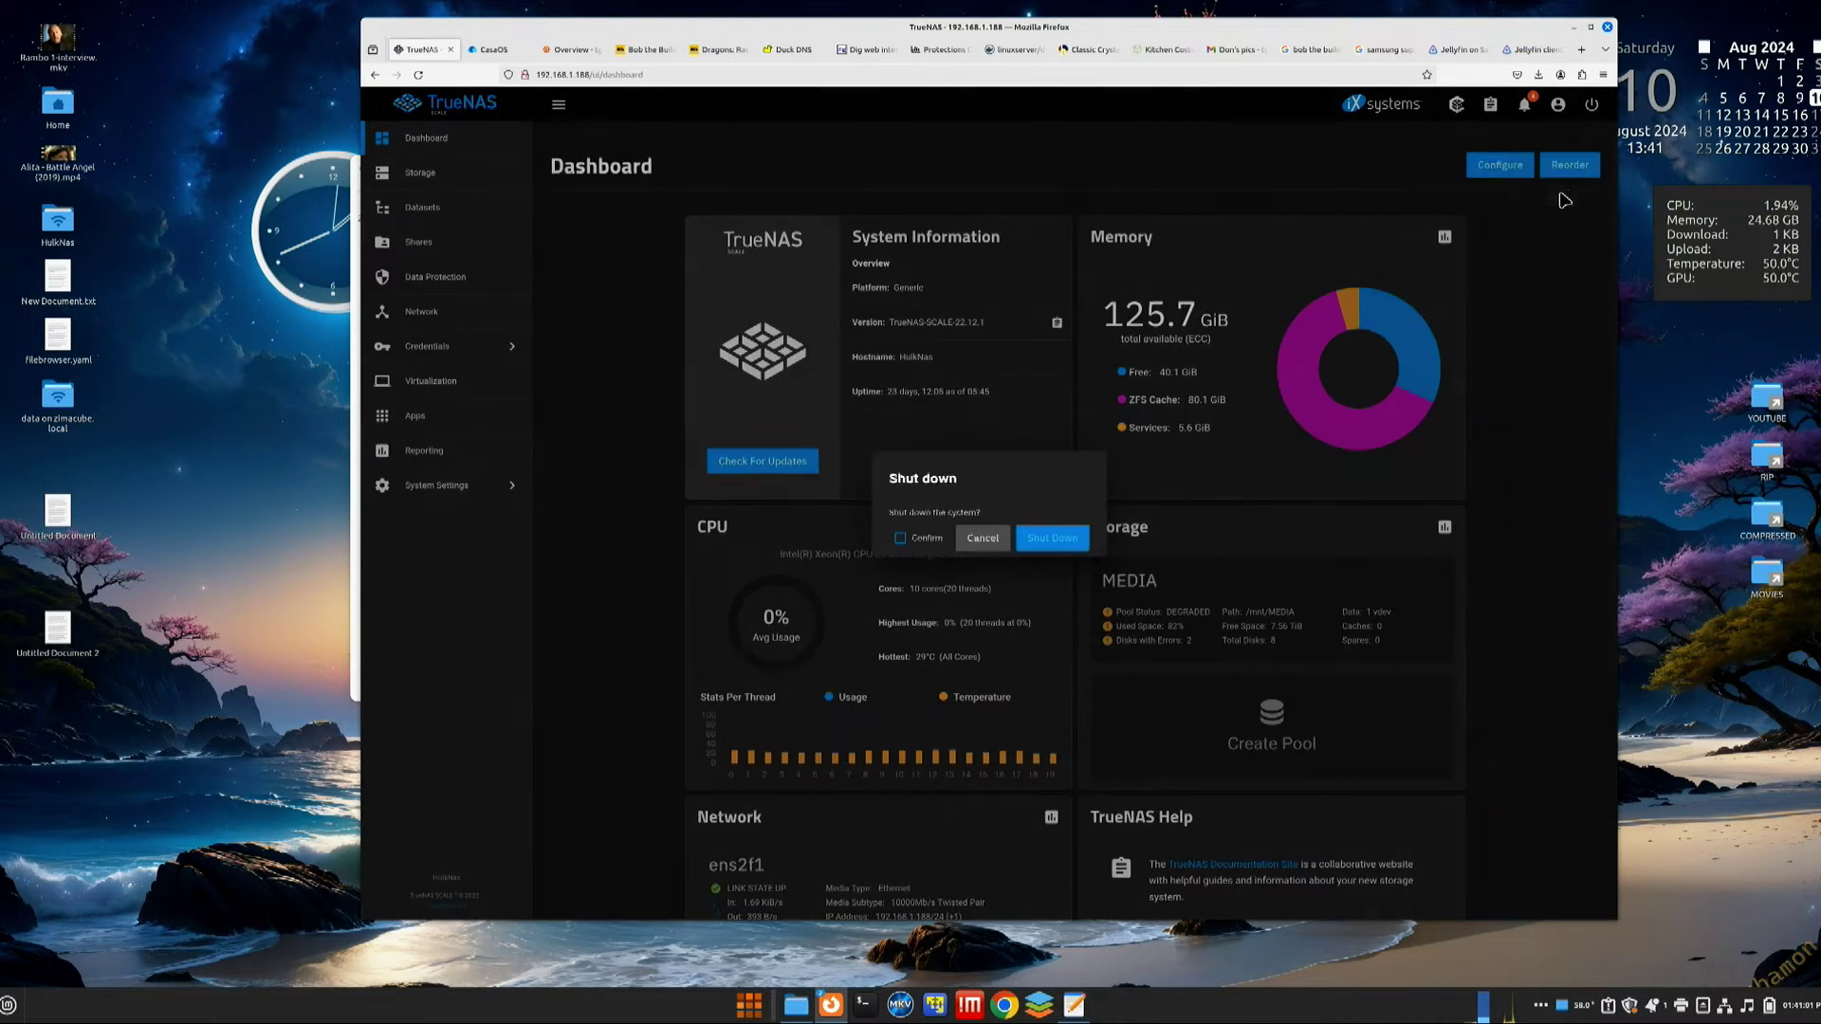
pyautogui.click(931, 546)
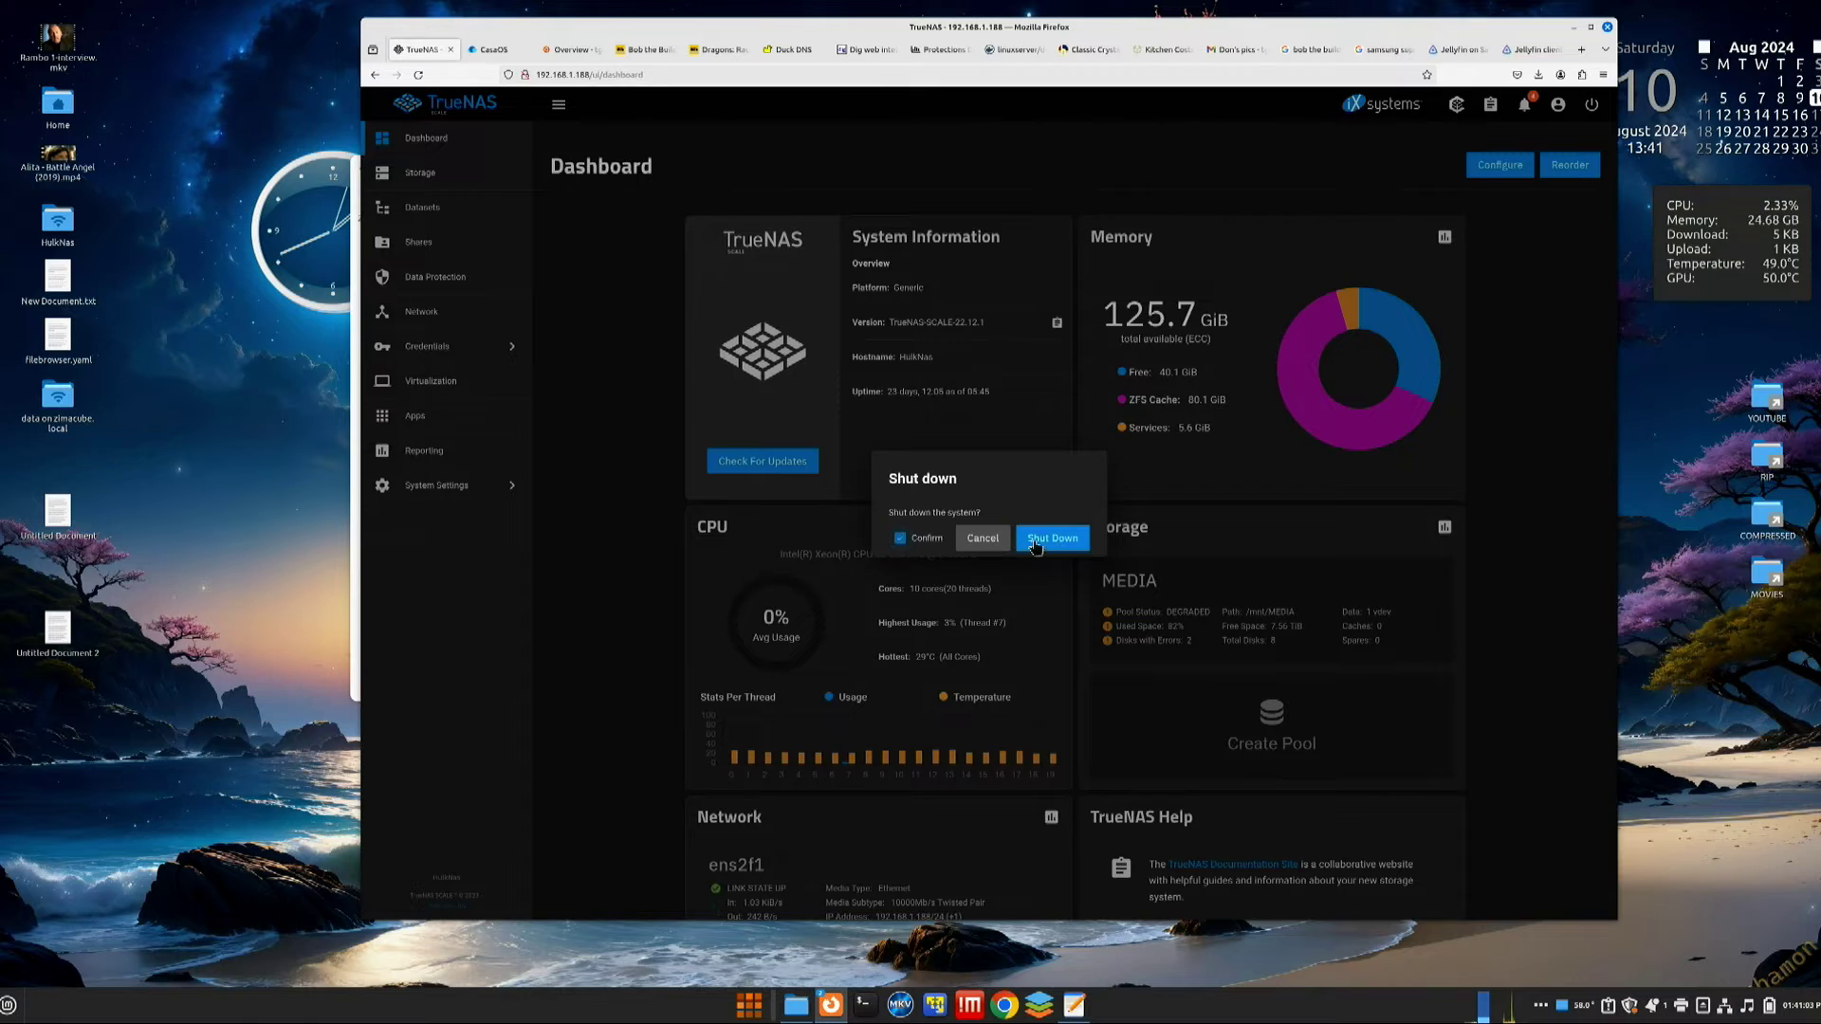
pyautogui.click(1060, 547)
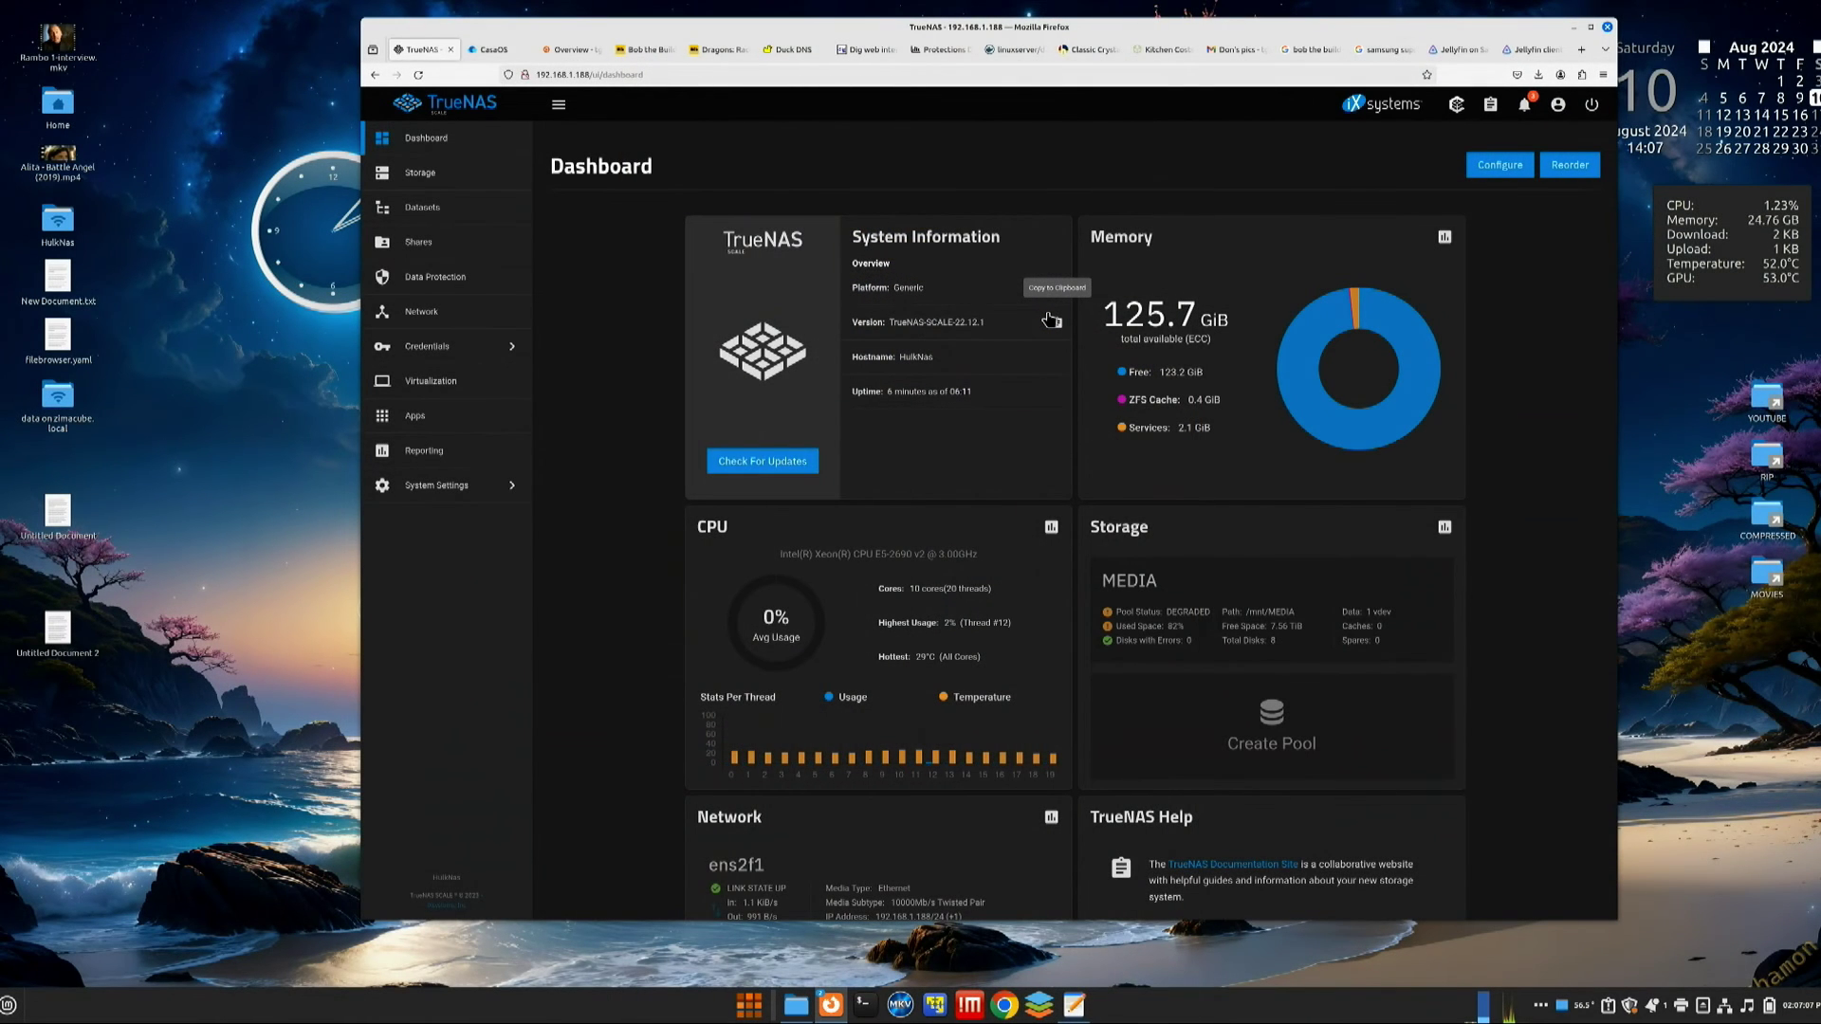
# Find the missing RAIDZ2 member in the MEDIA pool's devices and try bringing it online.
pyautogui.click(442, 173)
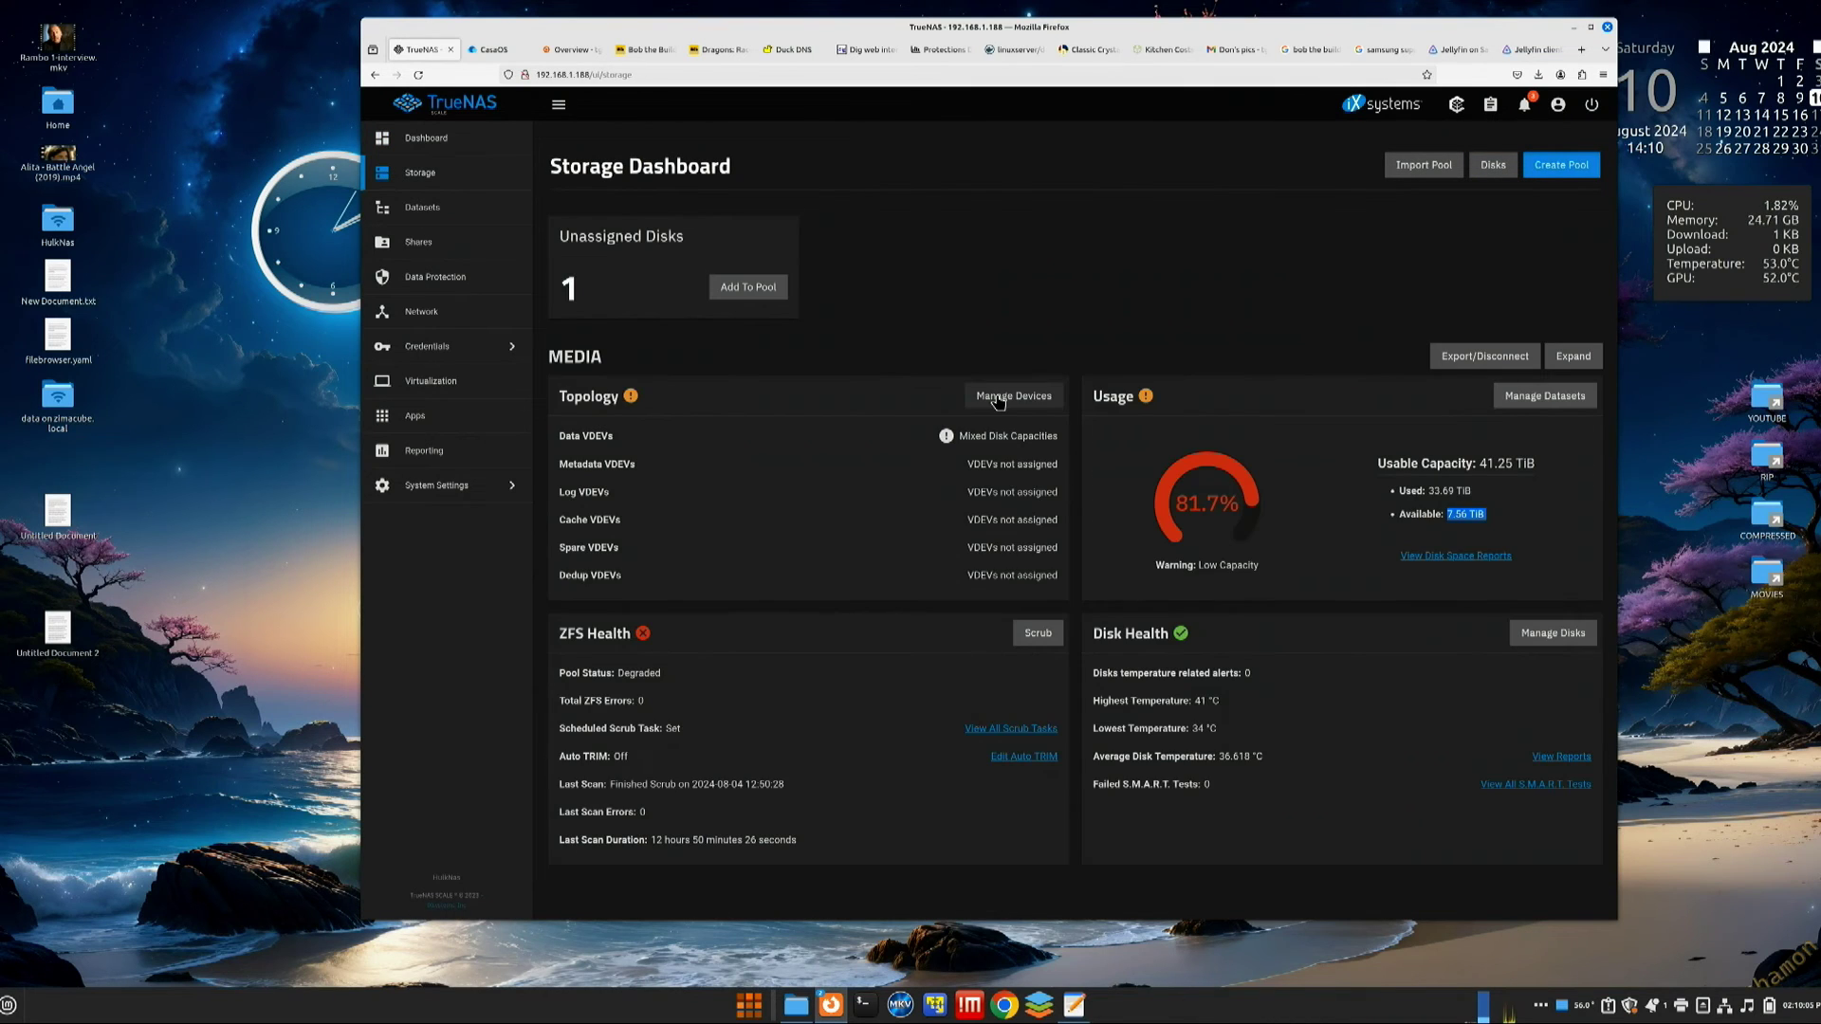
pyautogui.click(997, 400)
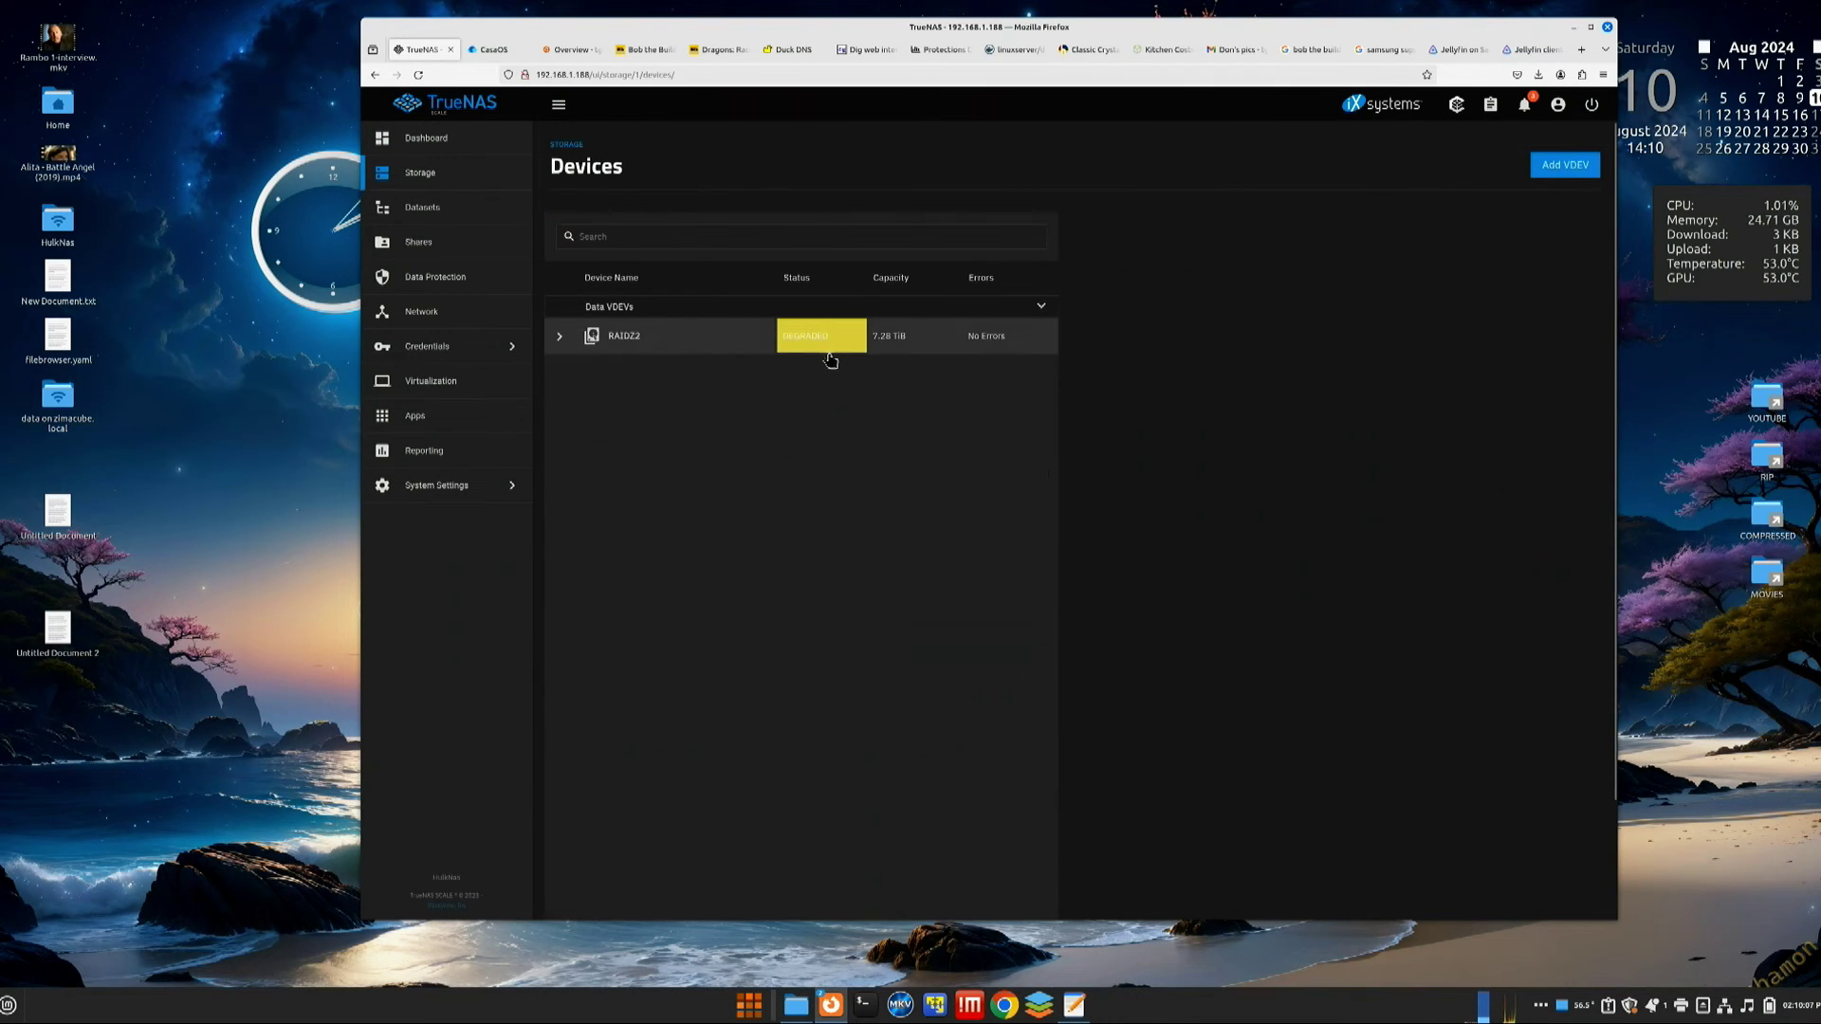
pyautogui.click(812, 350)
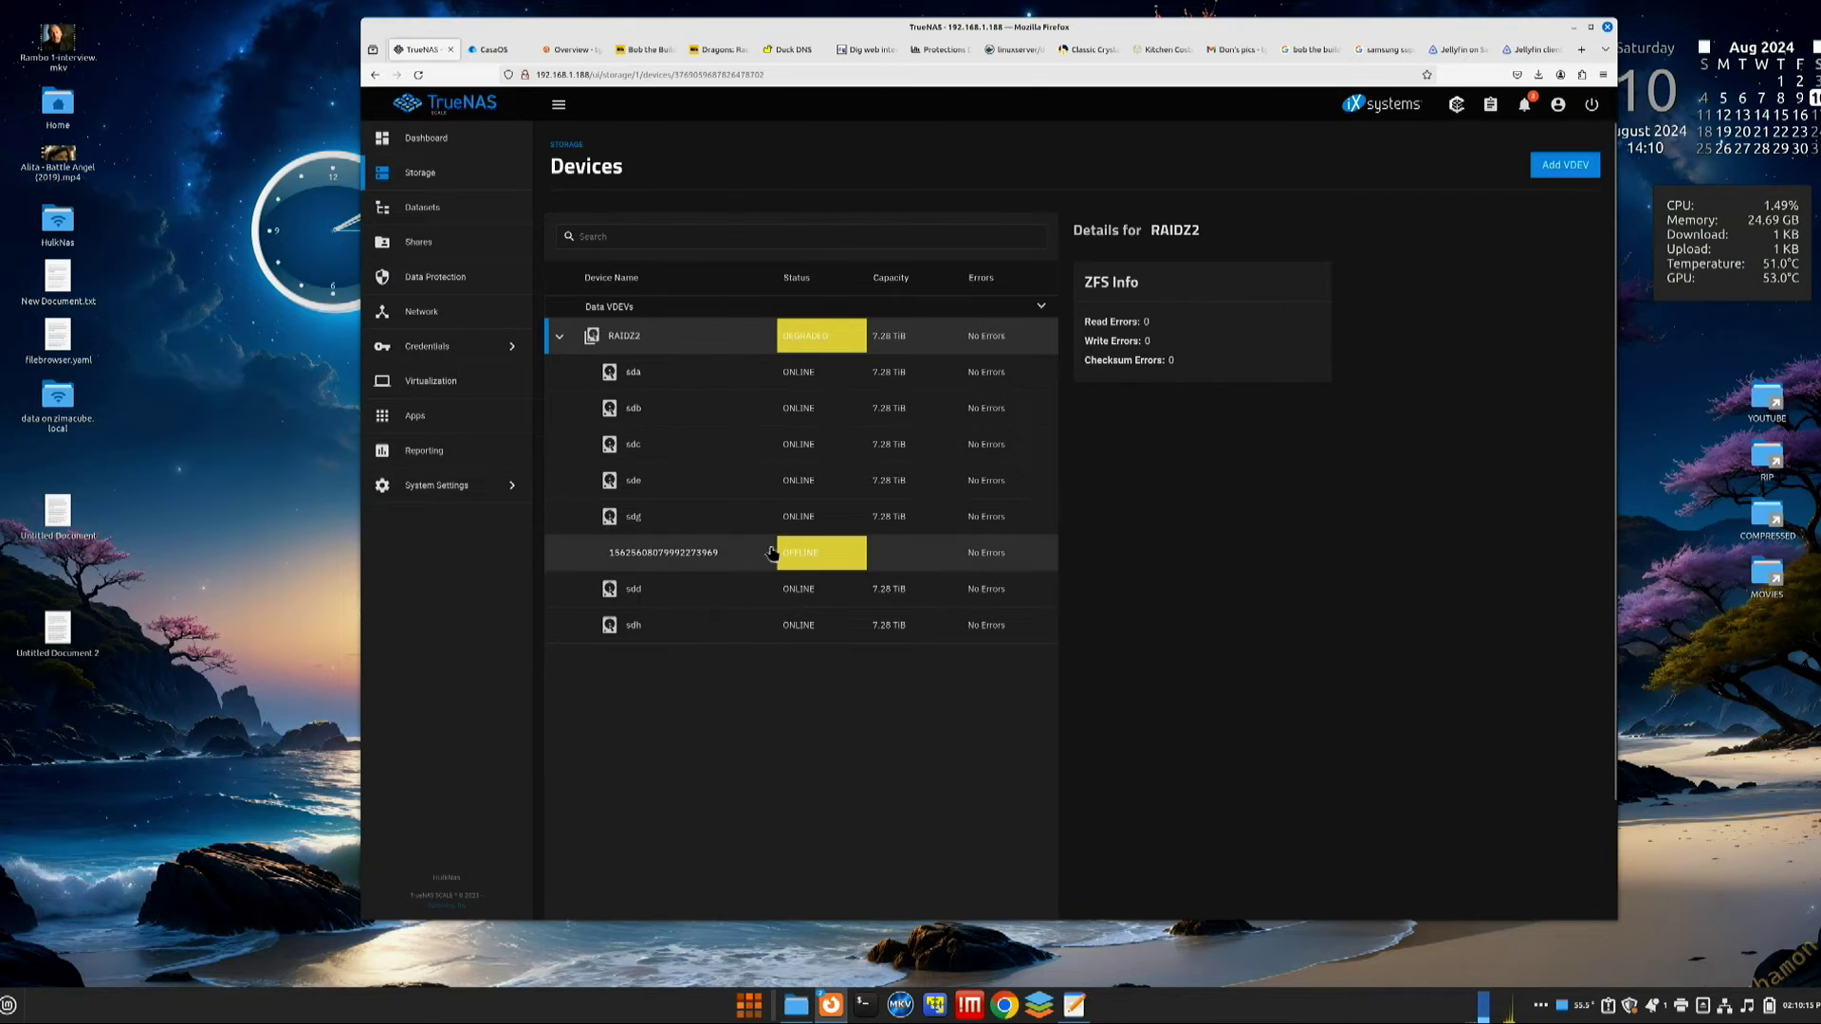
pyautogui.click(804, 563)
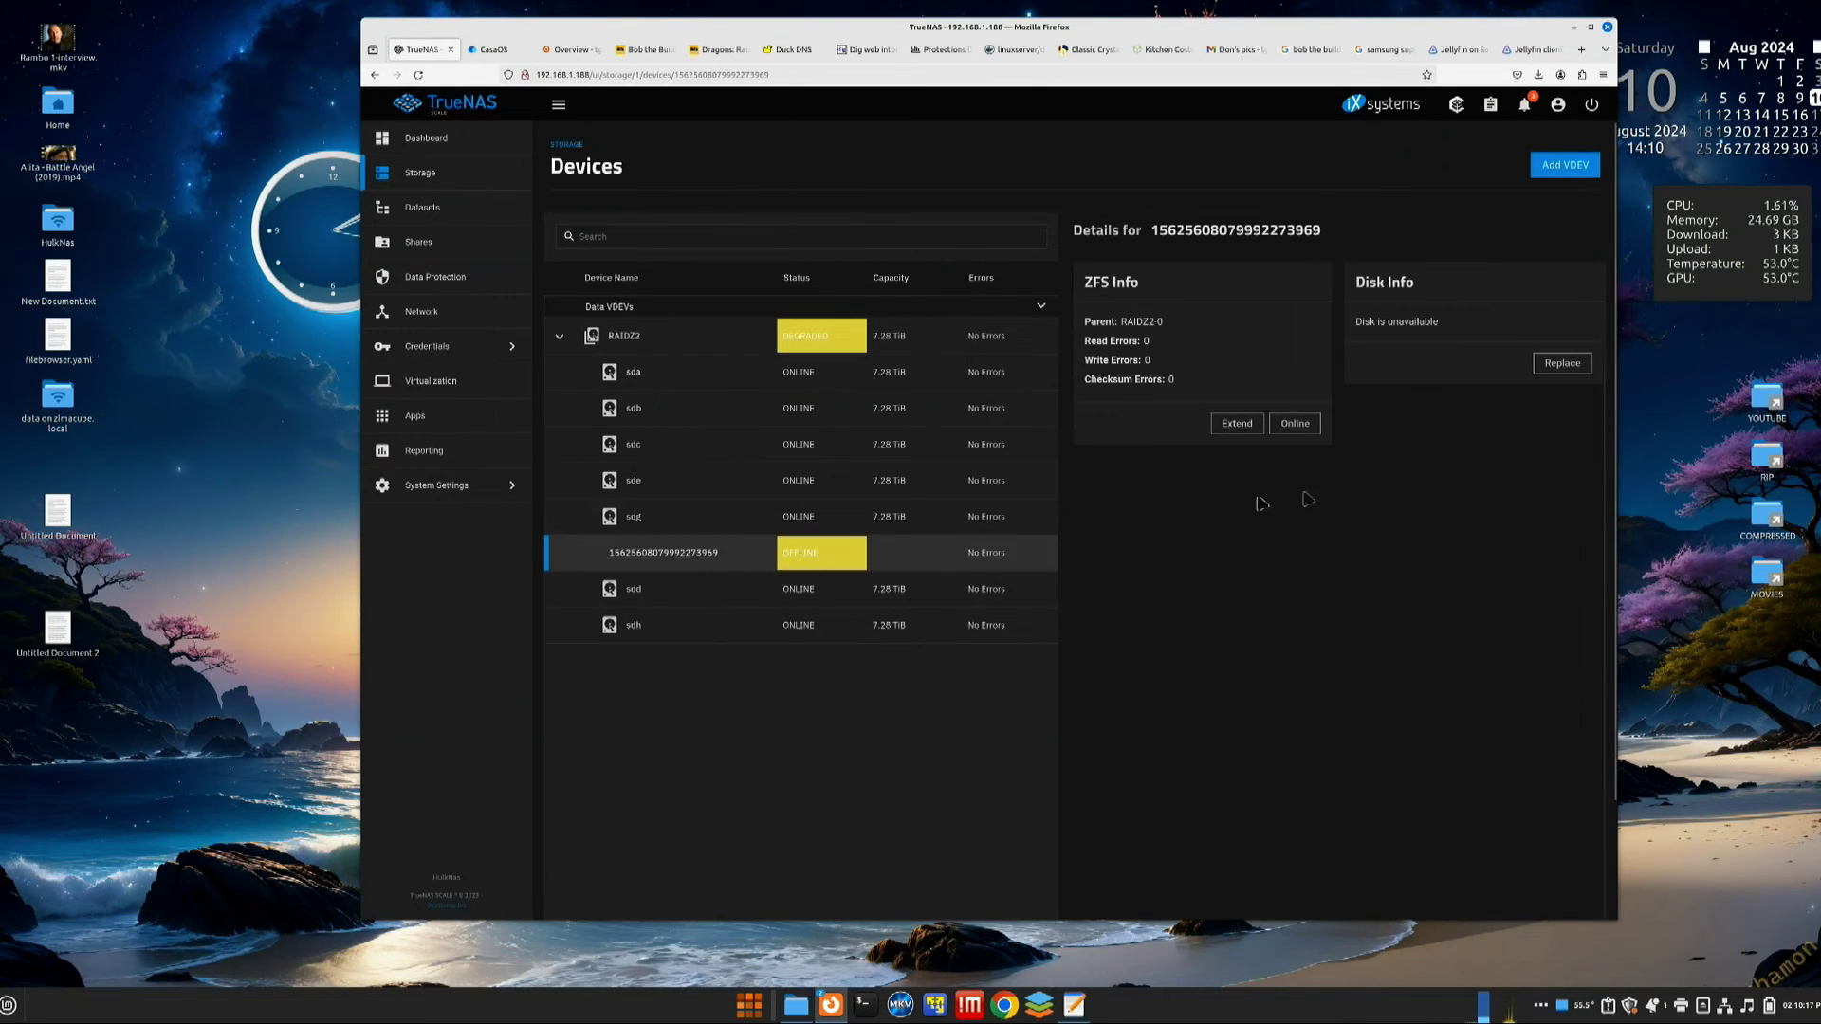
pyautogui.click(1295, 425)
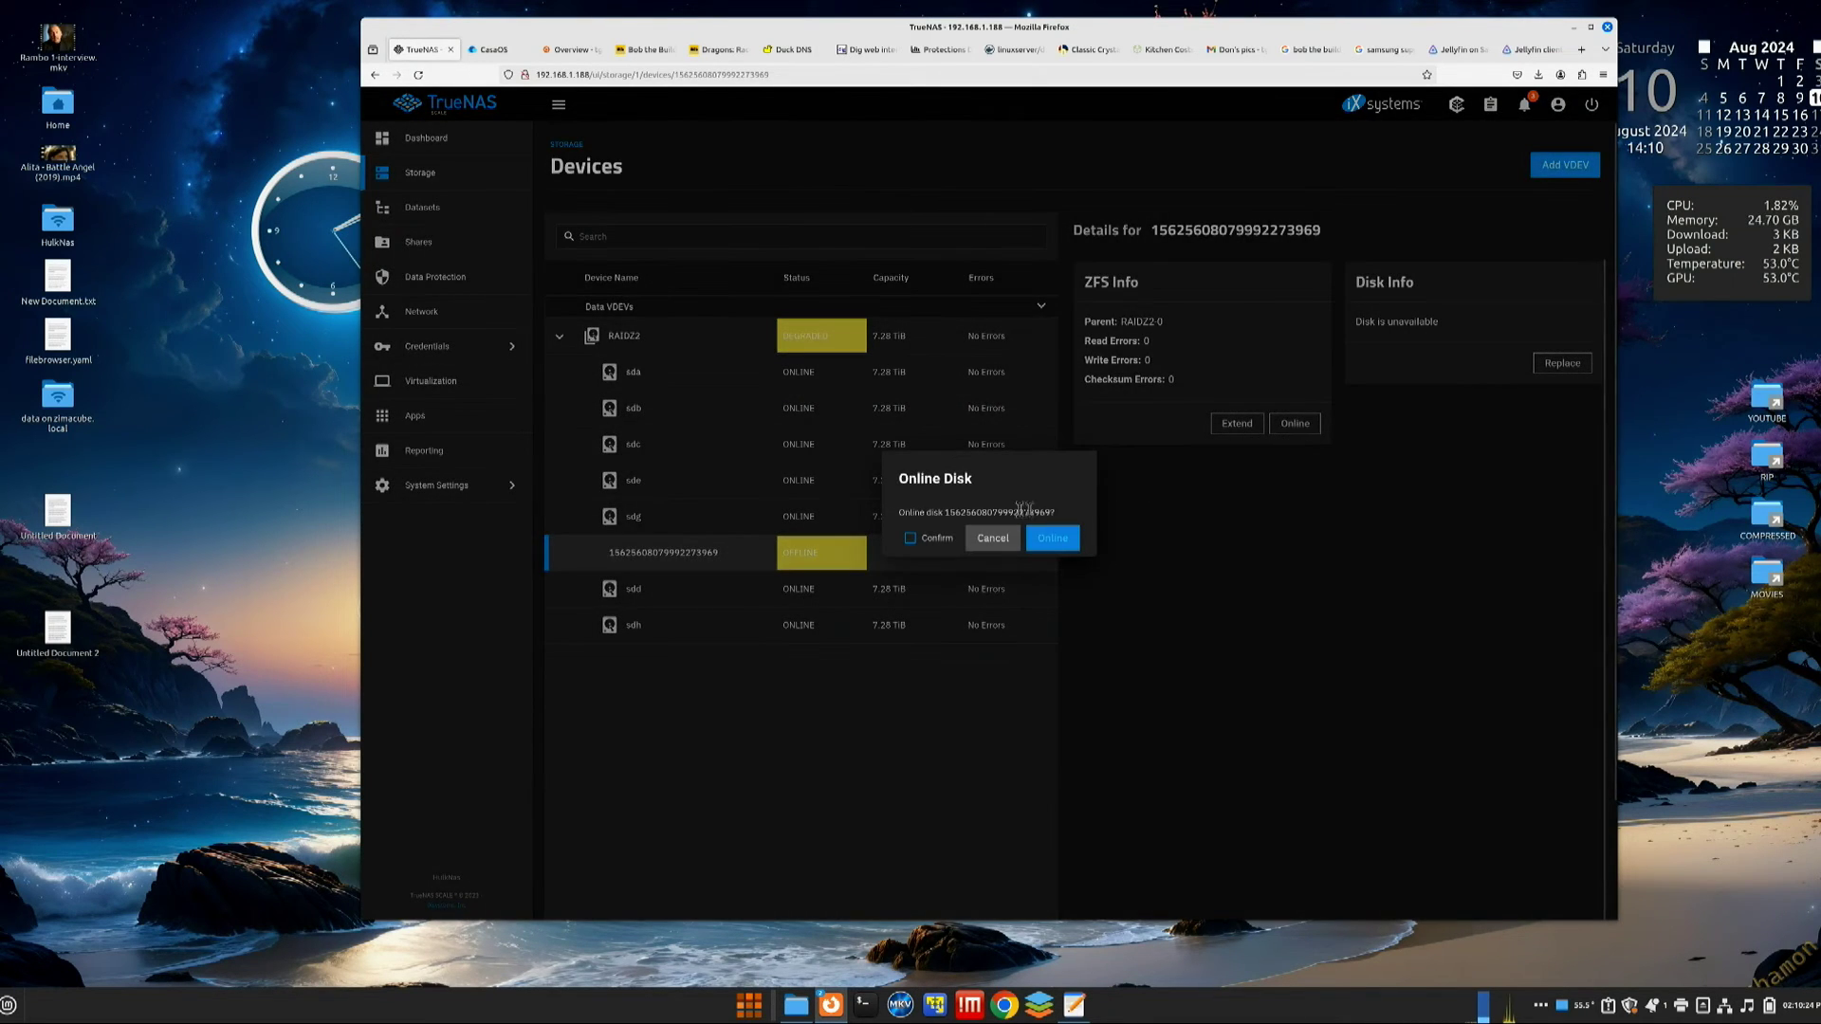
pyautogui.click(1049, 542)
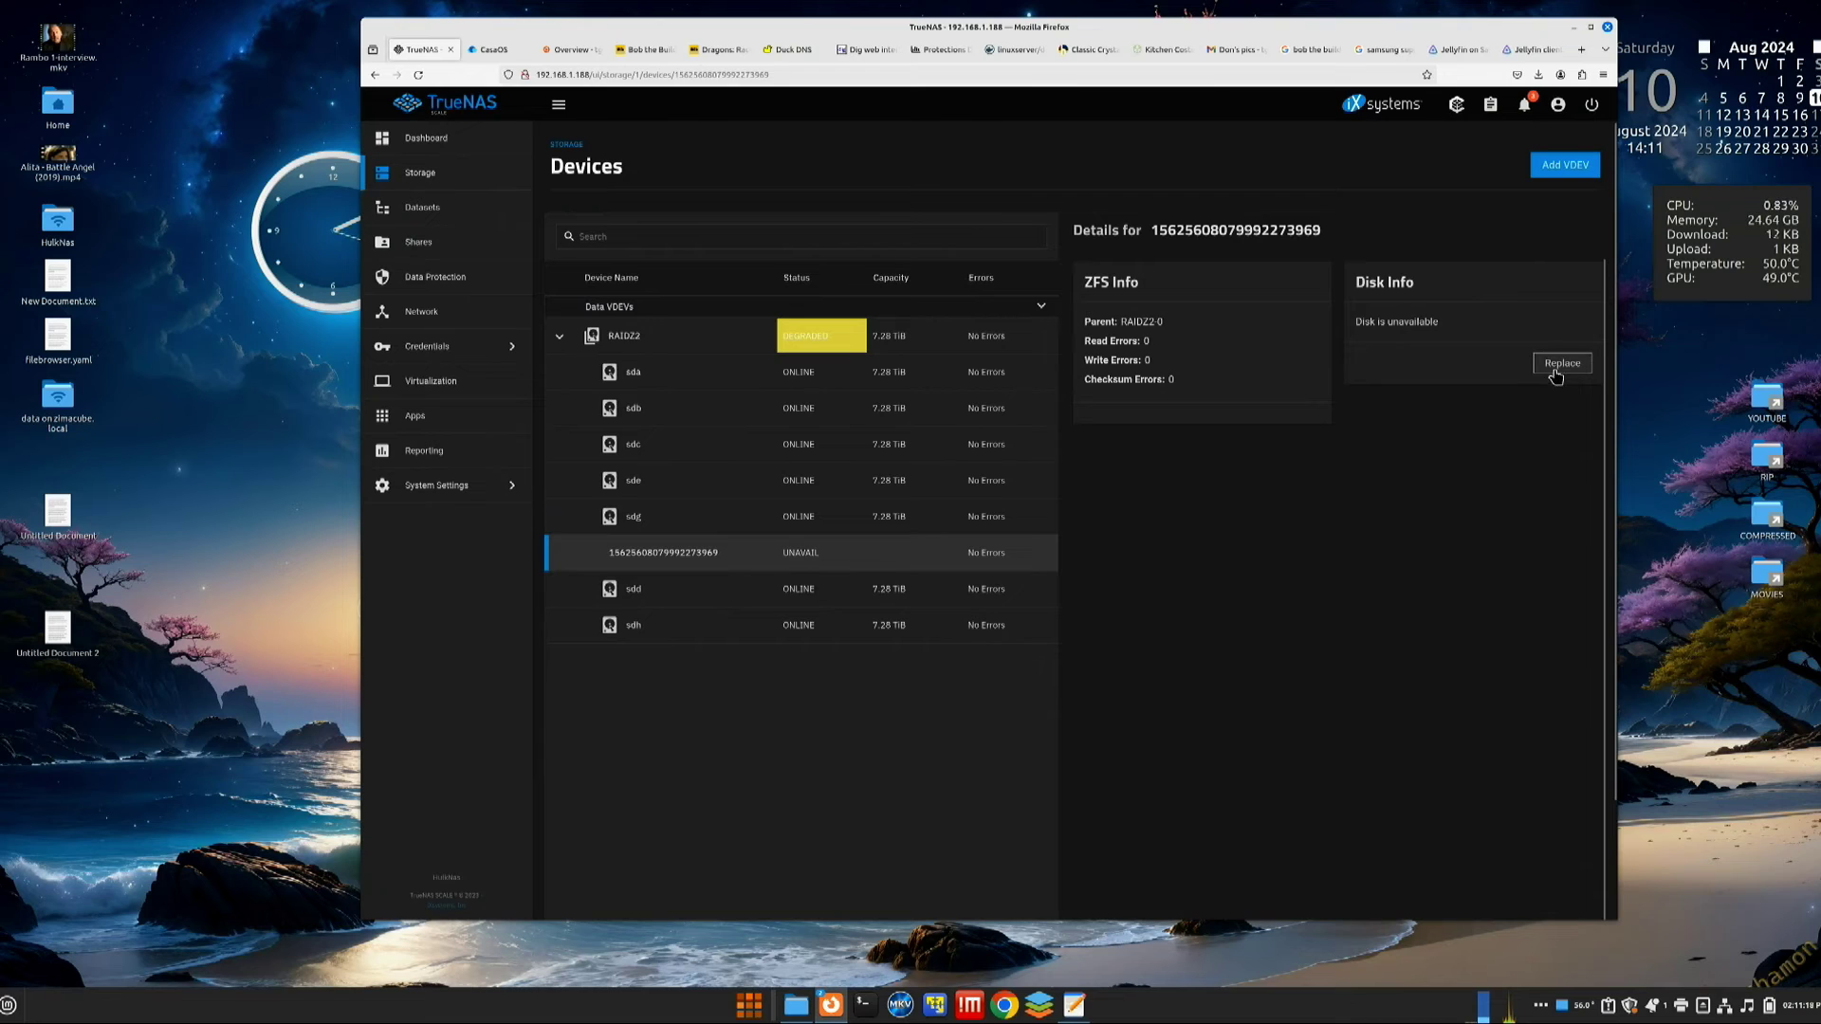
# Replace the unavailable RAIDZ2 member with sdf (7.28 TiB), leaving Force unticked.
pyautogui.click(1555, 370)
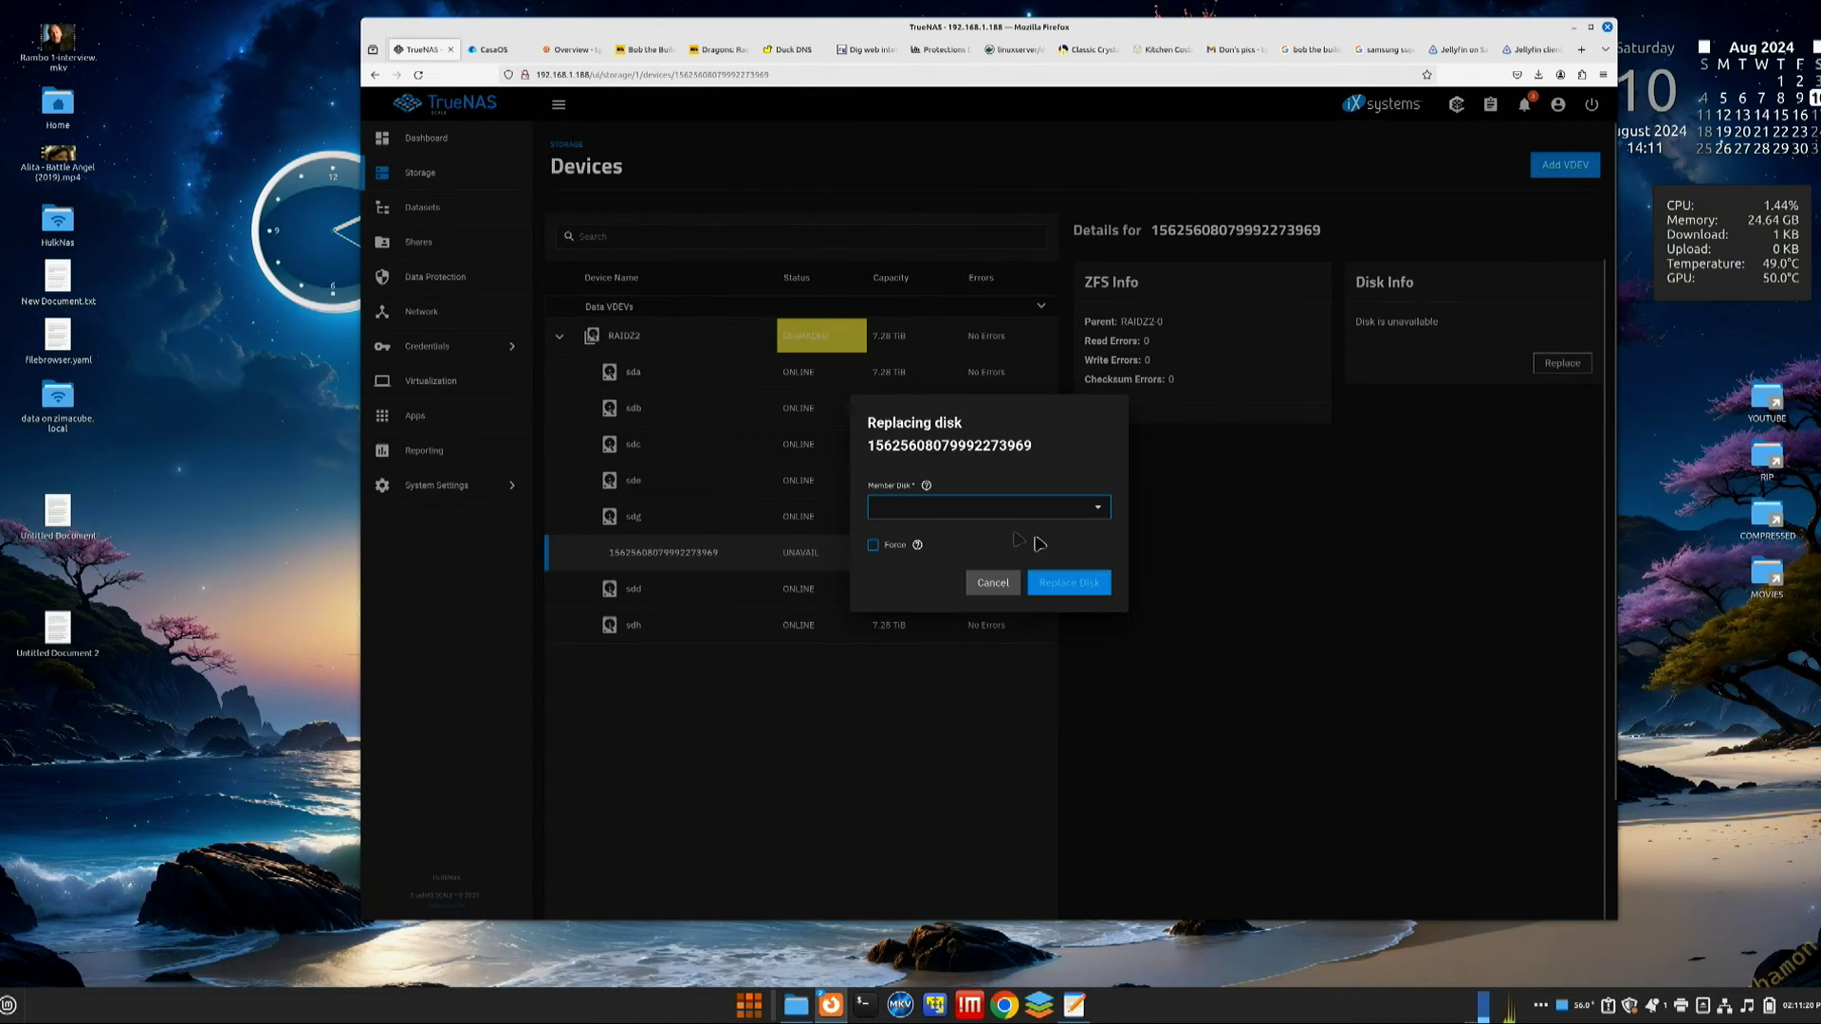
pyautogui.click(981, 523)
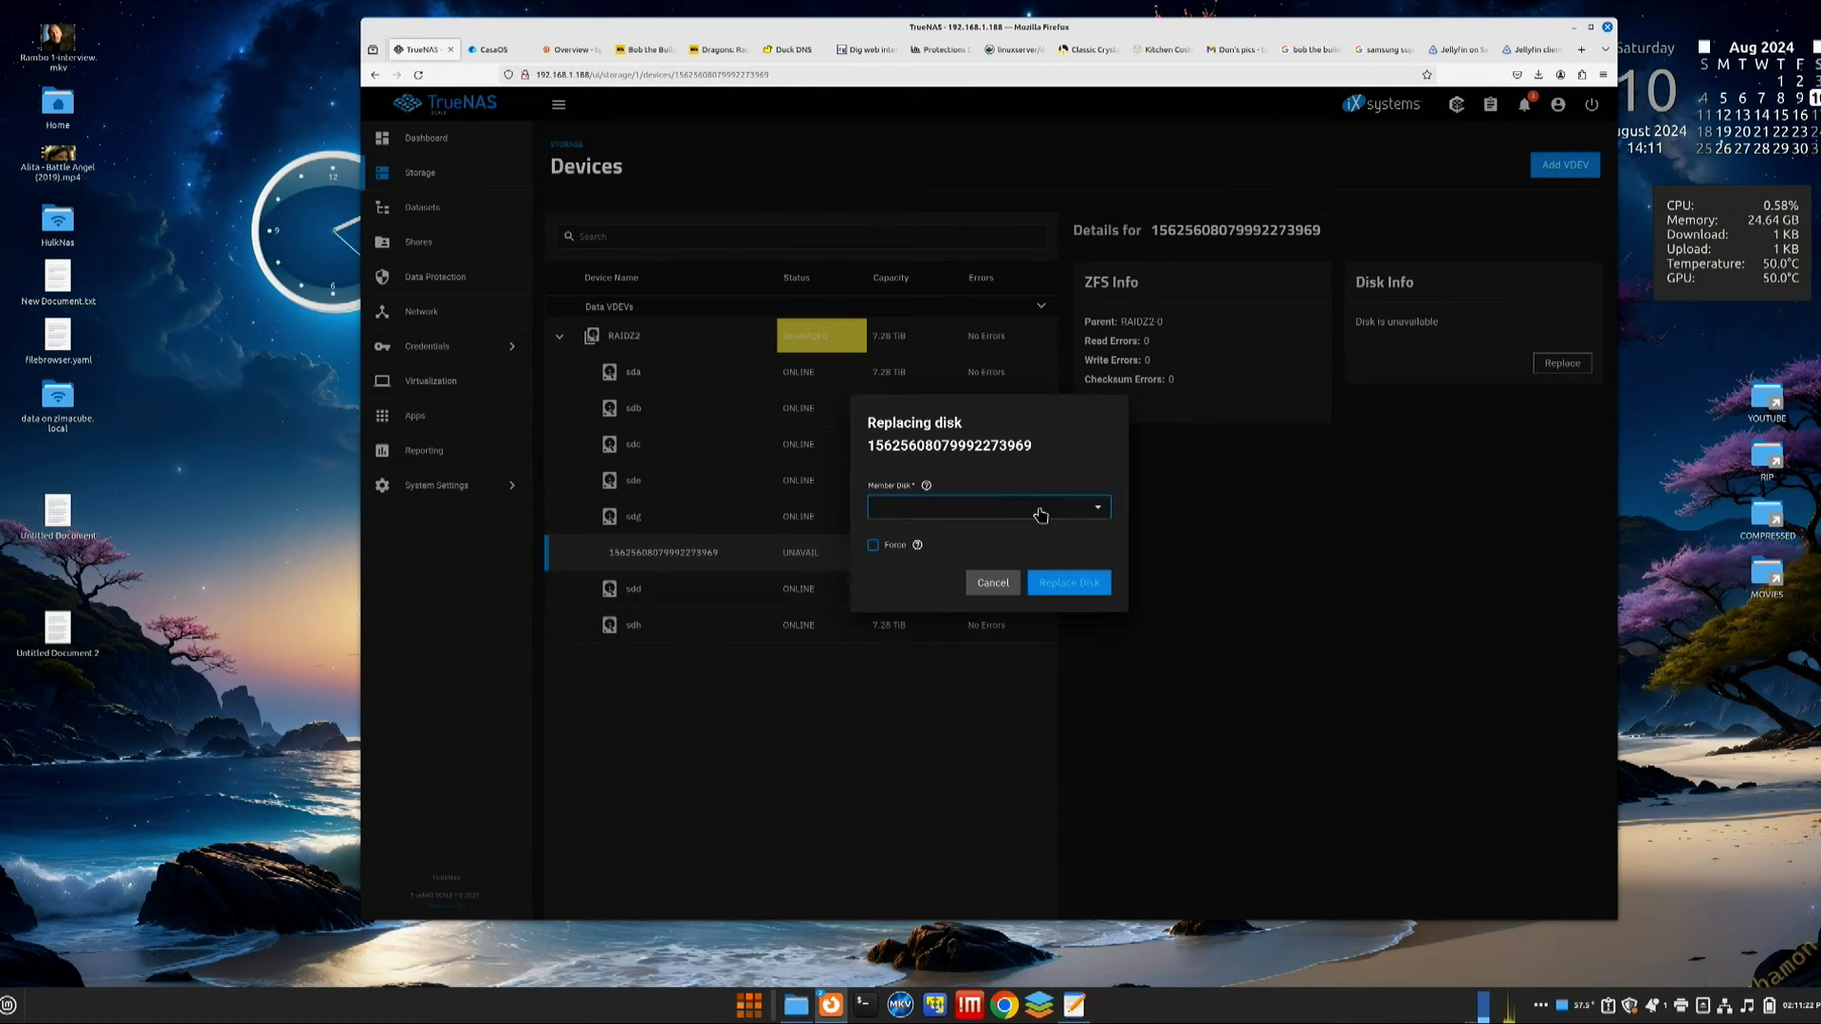
pyautogui.click(980, 522)
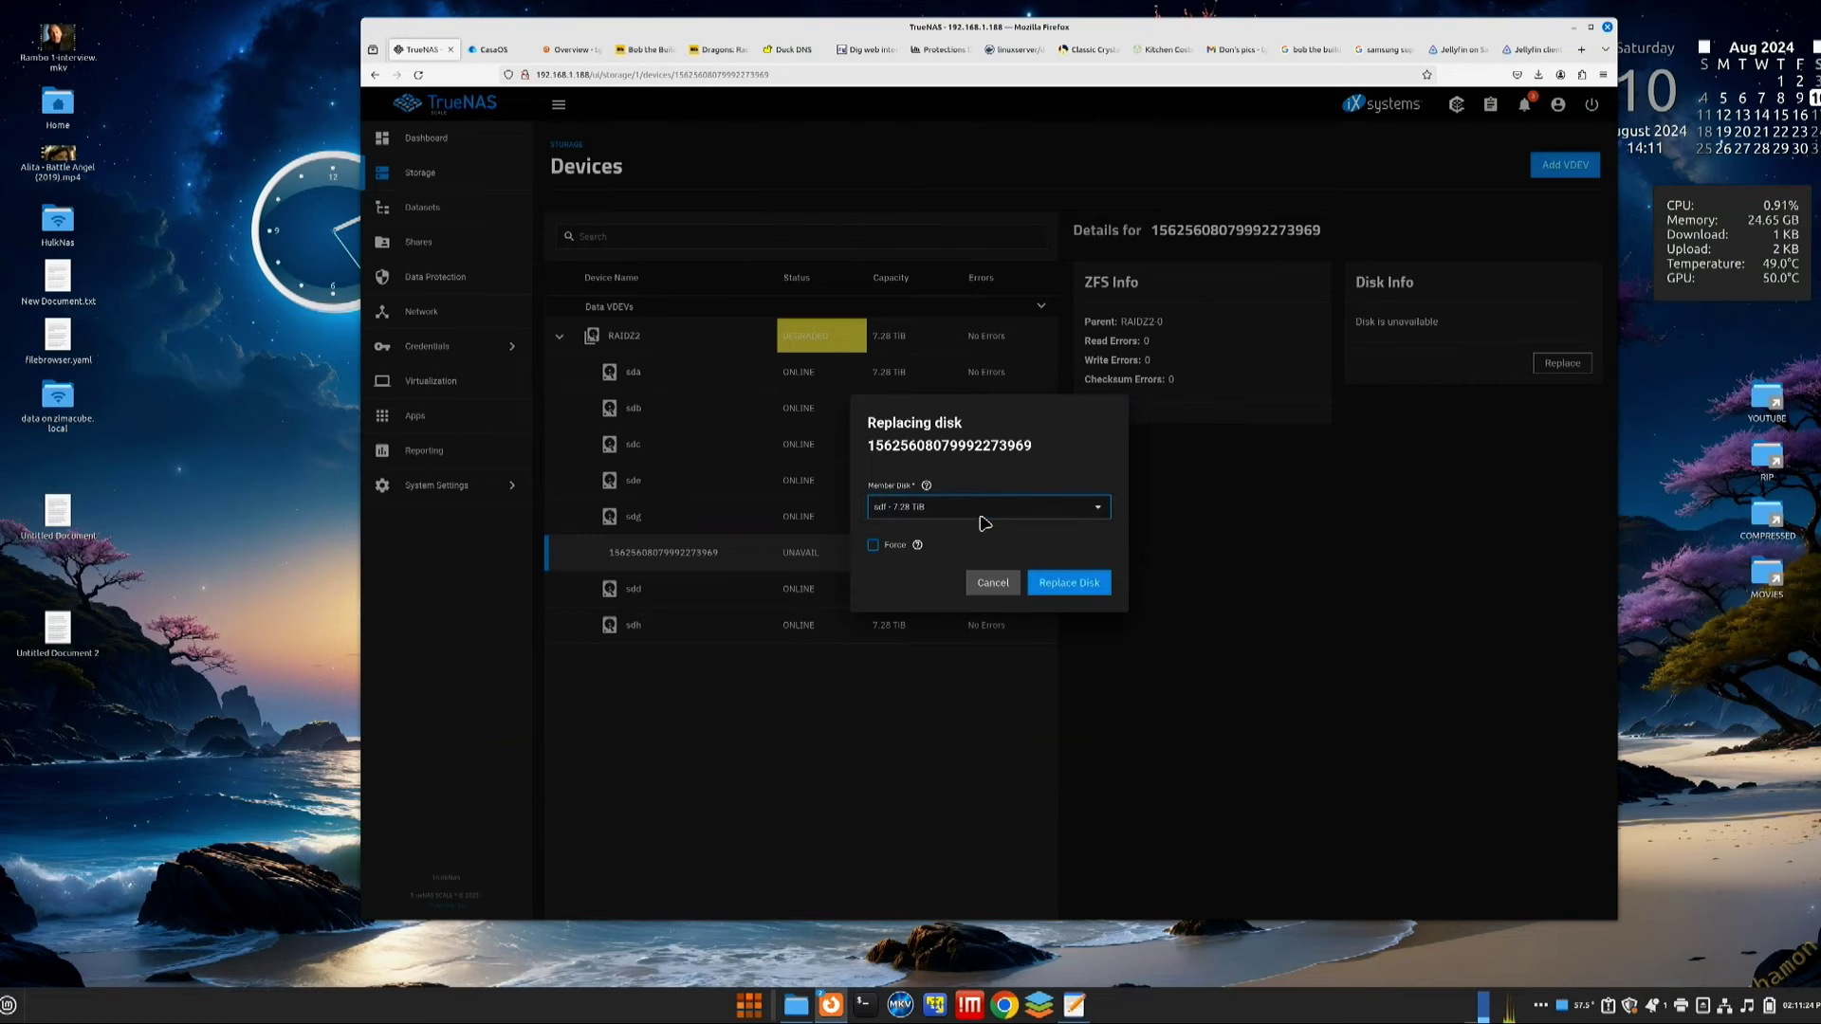
pyautogui.click(916, 546)
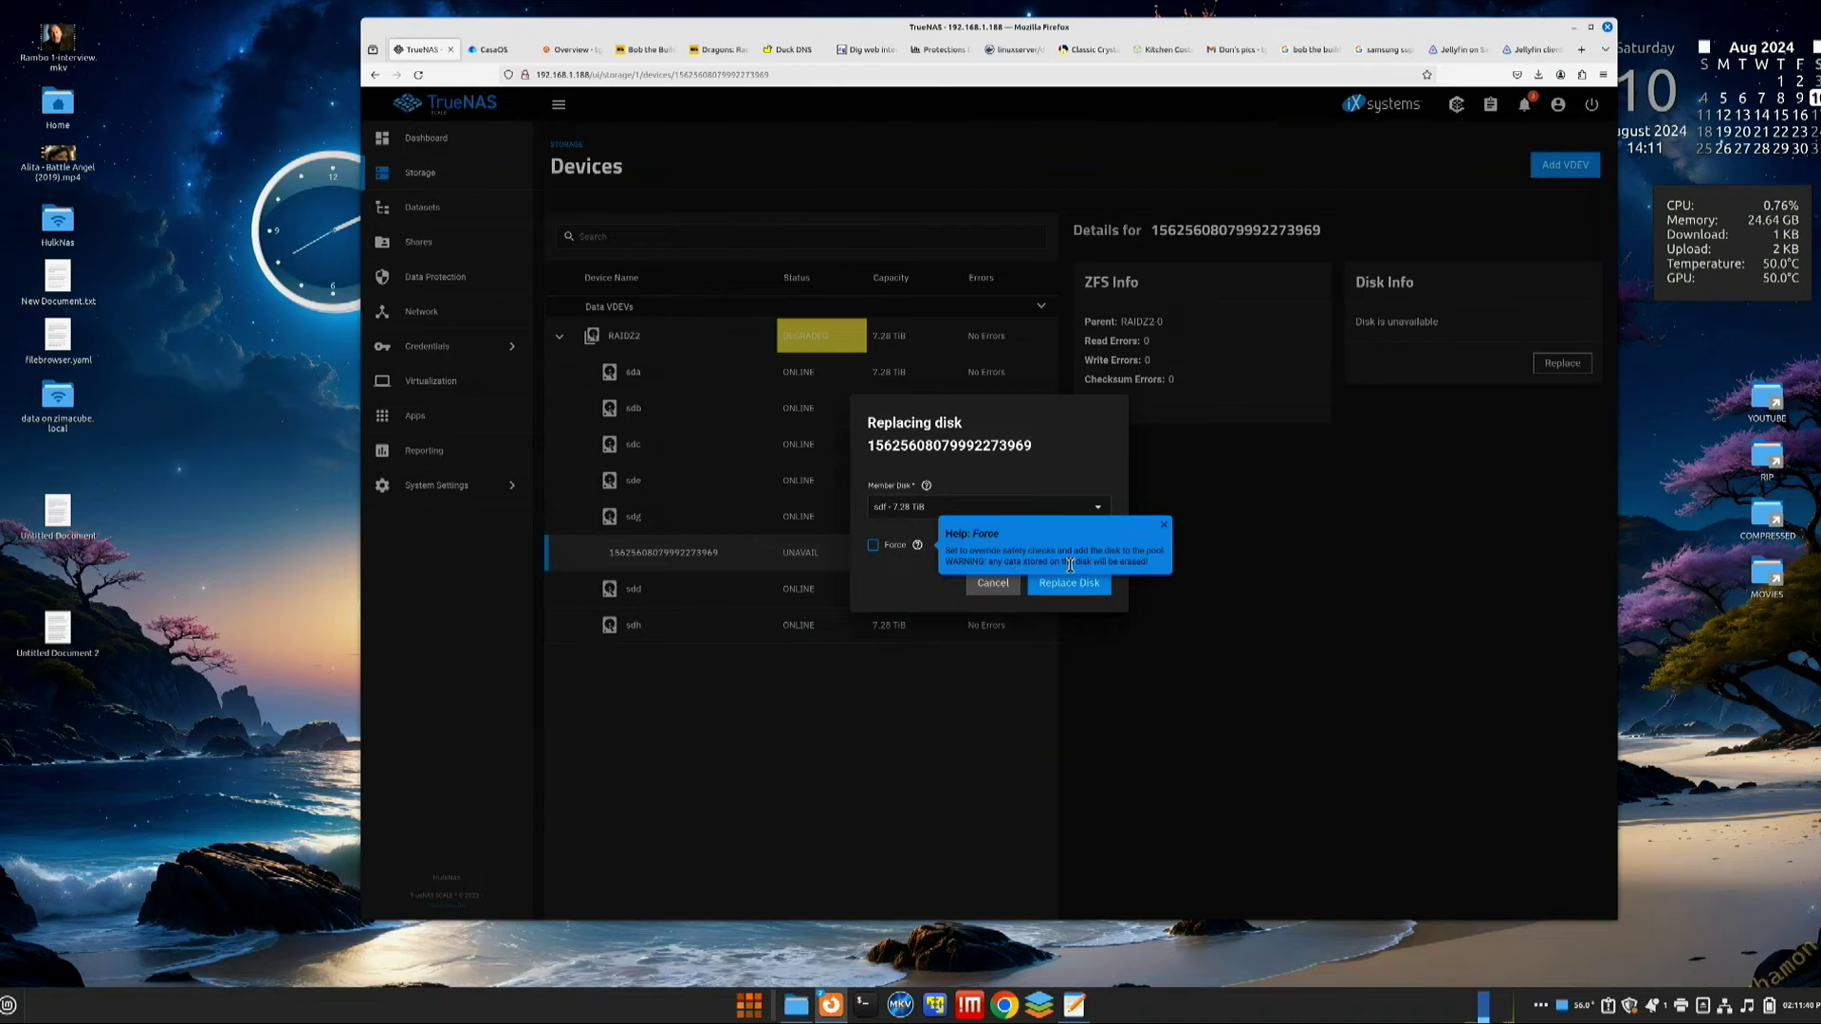
pyautogui.click(1163, 526)
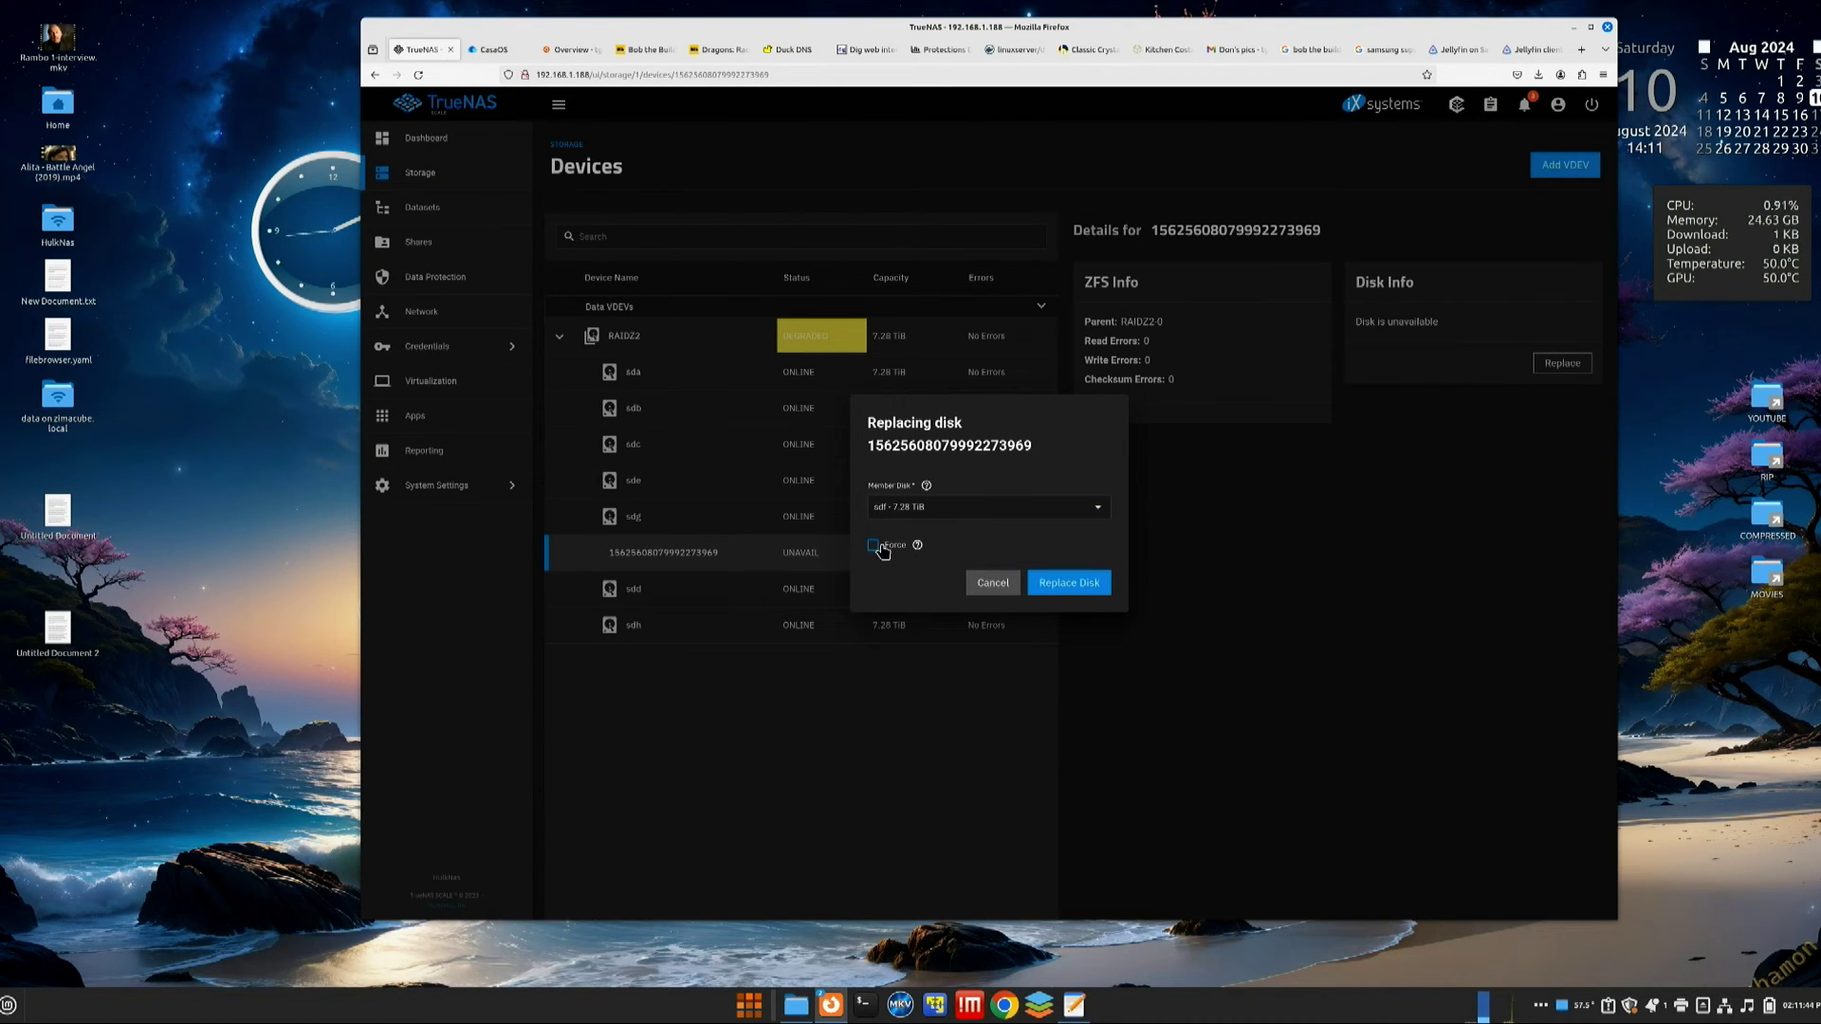
pyautogui.click(1067, 591)
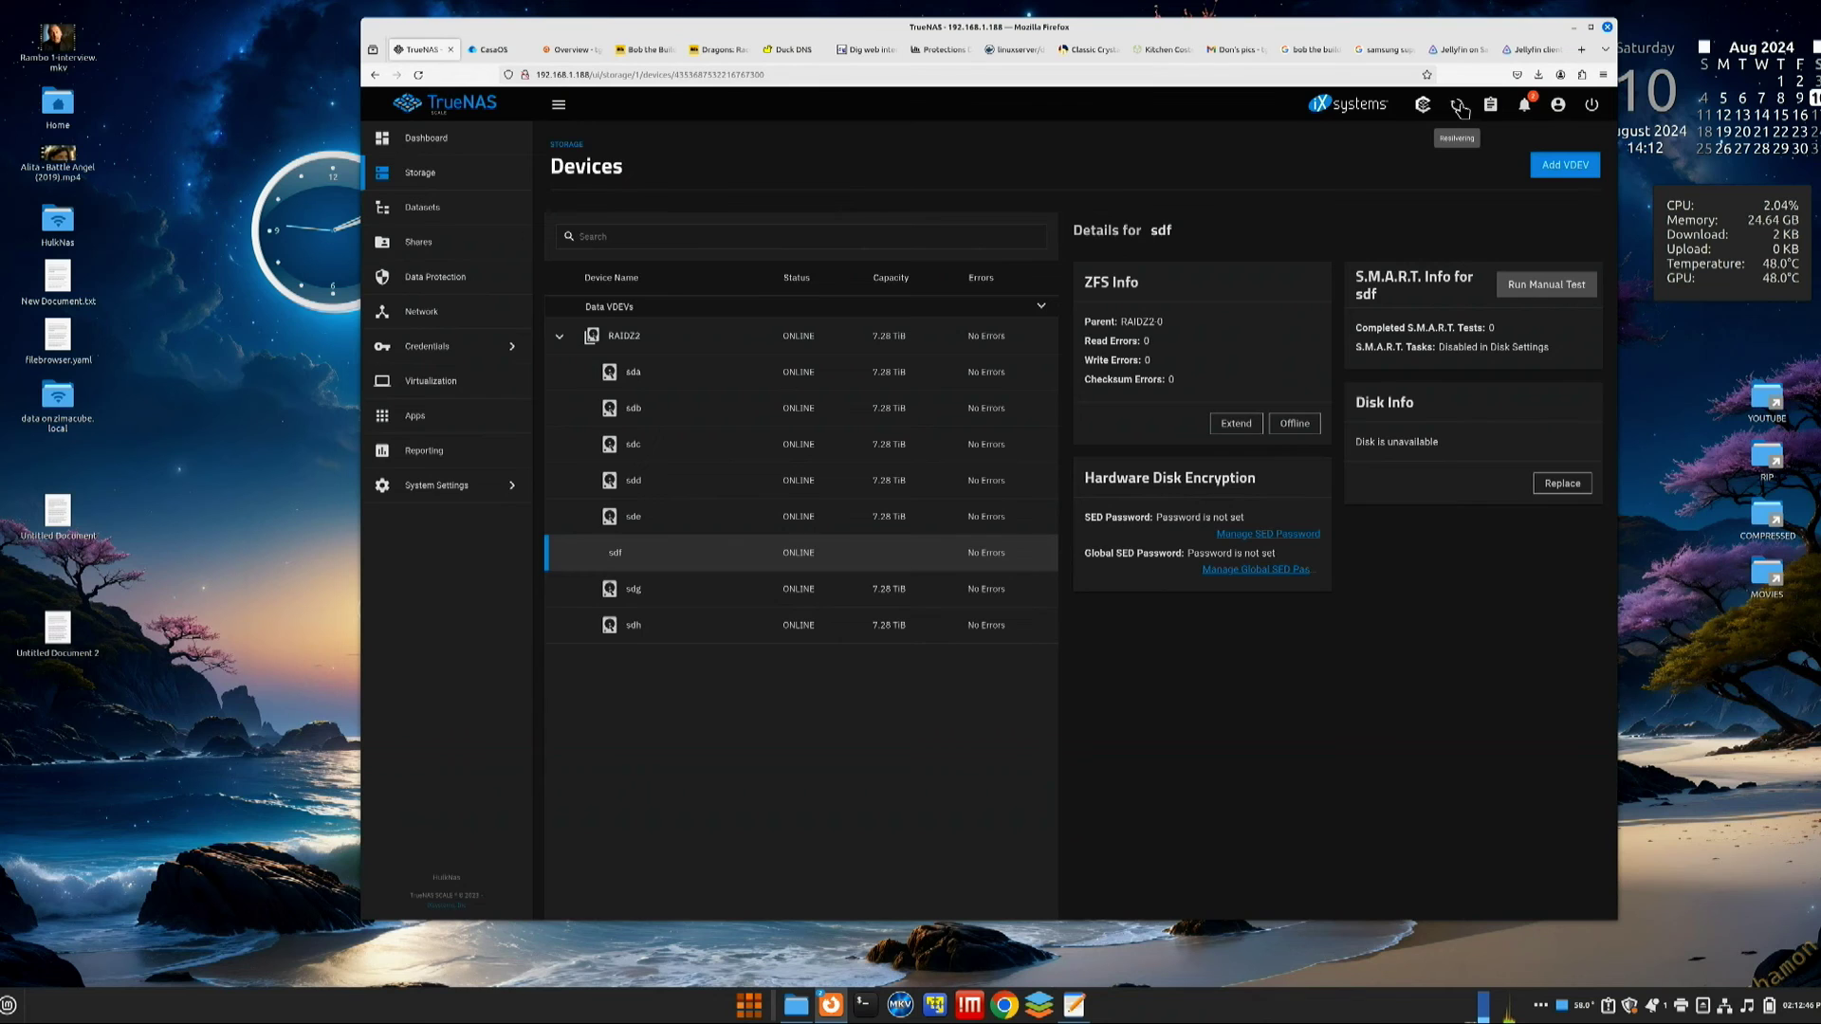
# View the MEDIA resilver status and highlight its remaining-time estimate in ZFS Health.
pyautogui.scroll(7, 1460, 109)
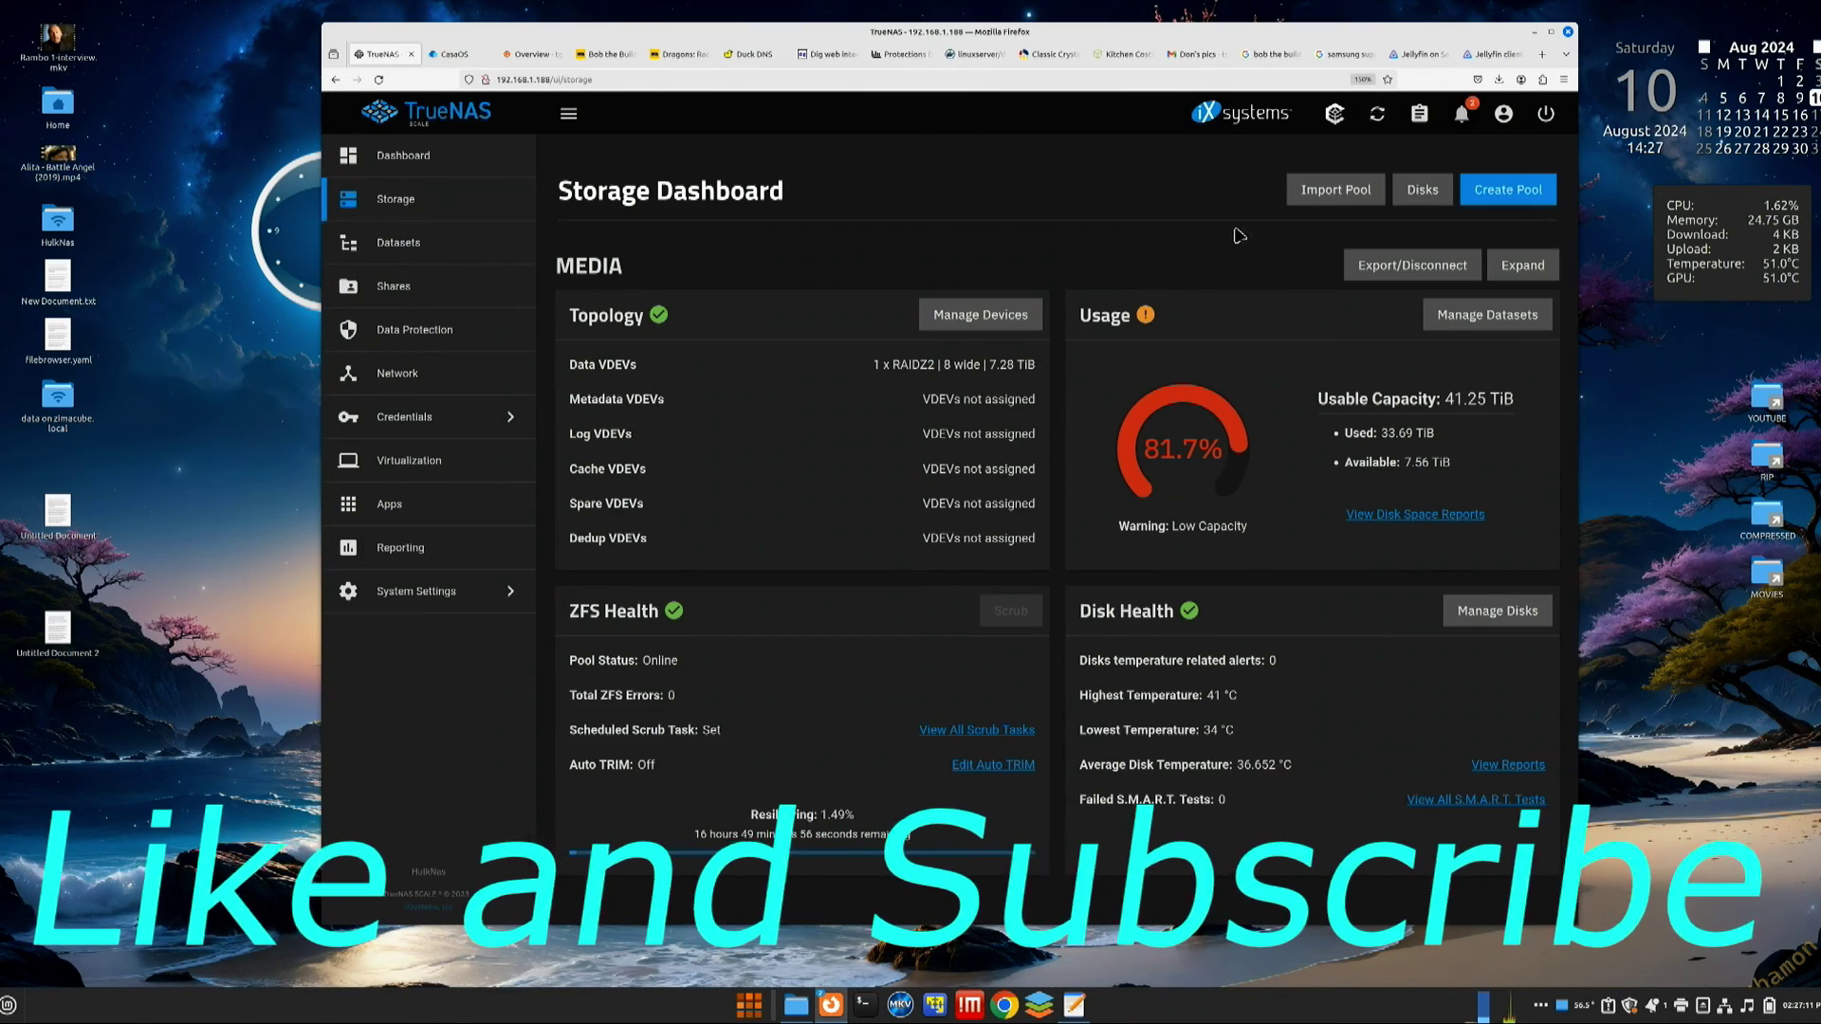
pyautogui.click(1378, 114)
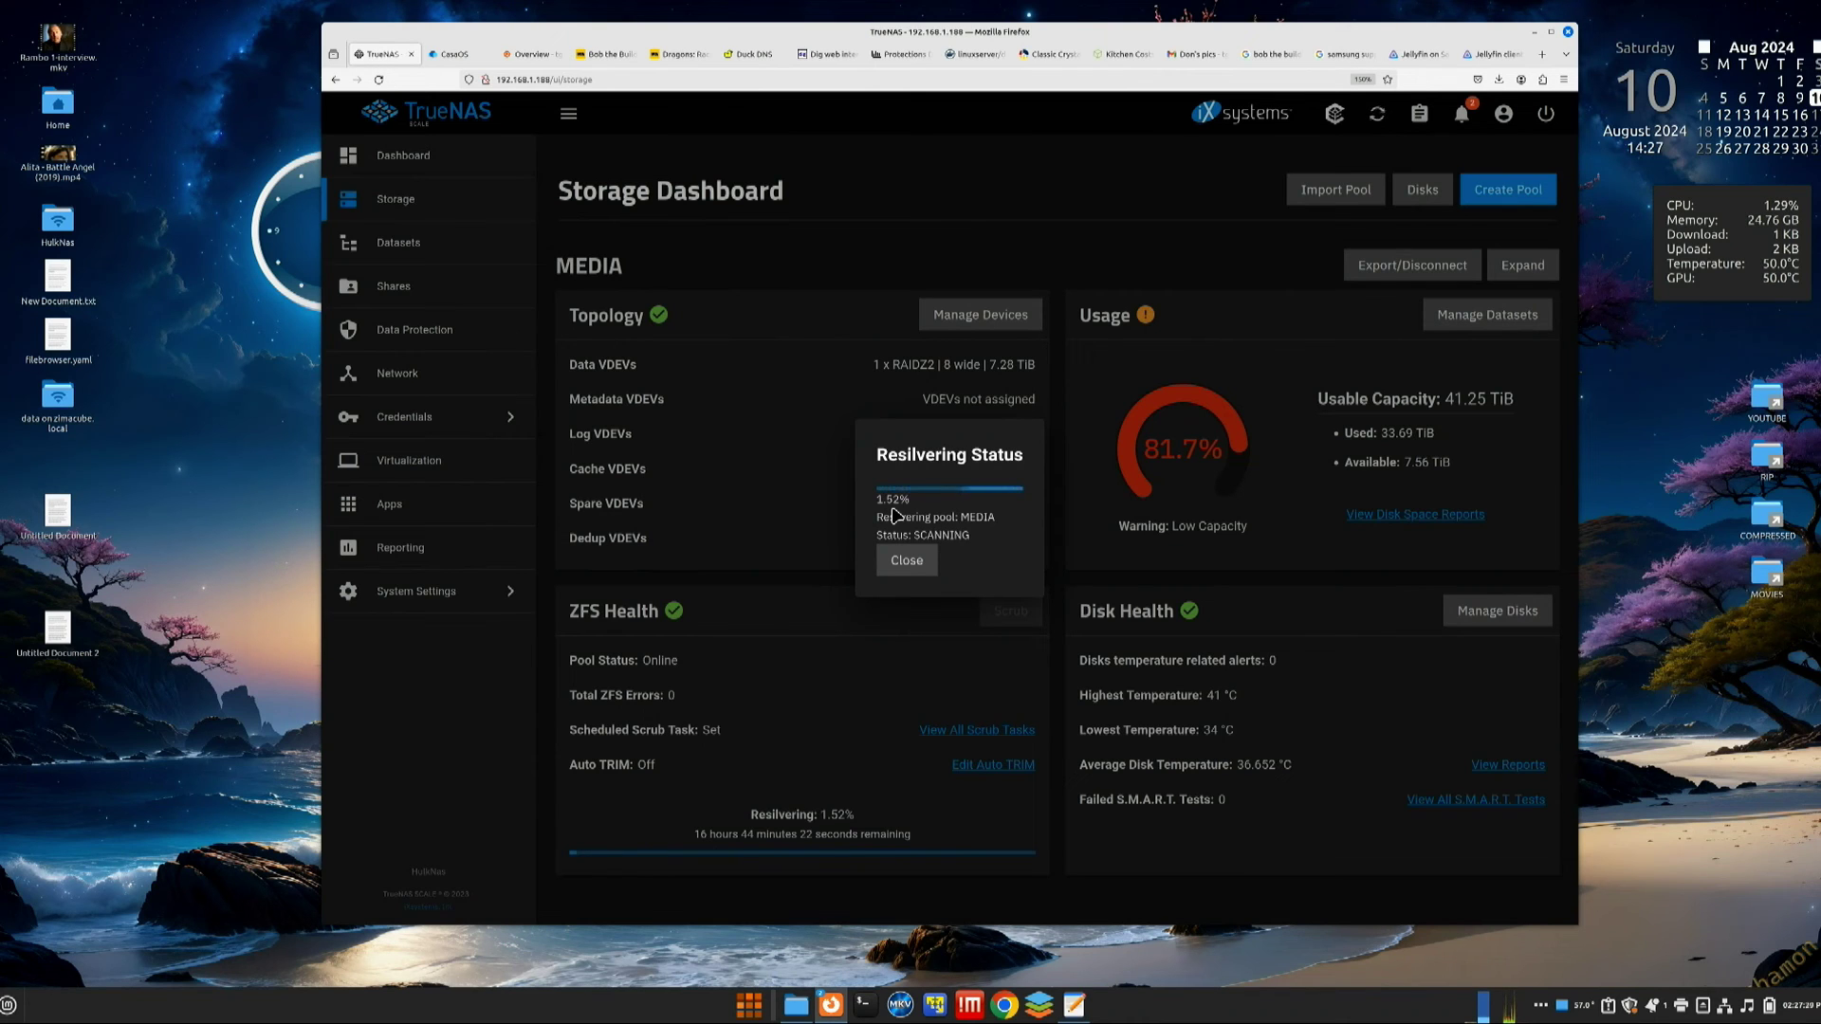
pyautogui.click(904, 562)
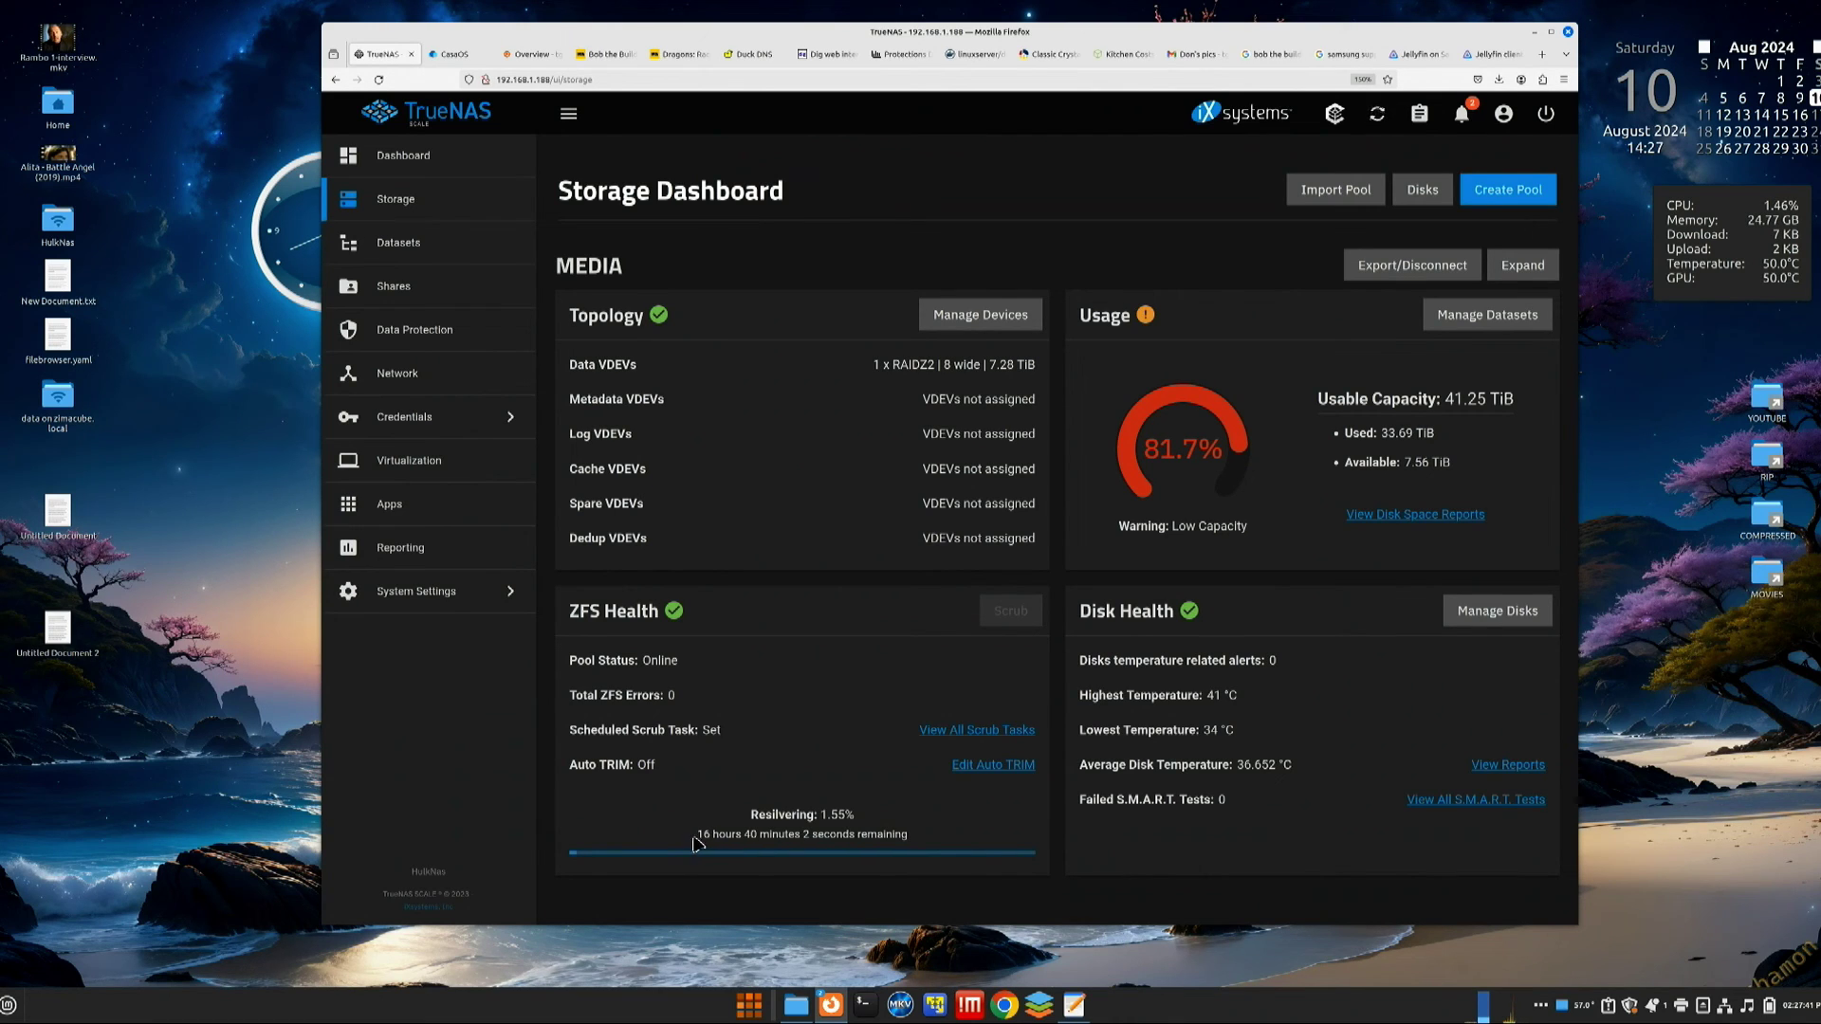
pyautogui.moveTo(693, 838); pyautogui.dragTo(930, 843)
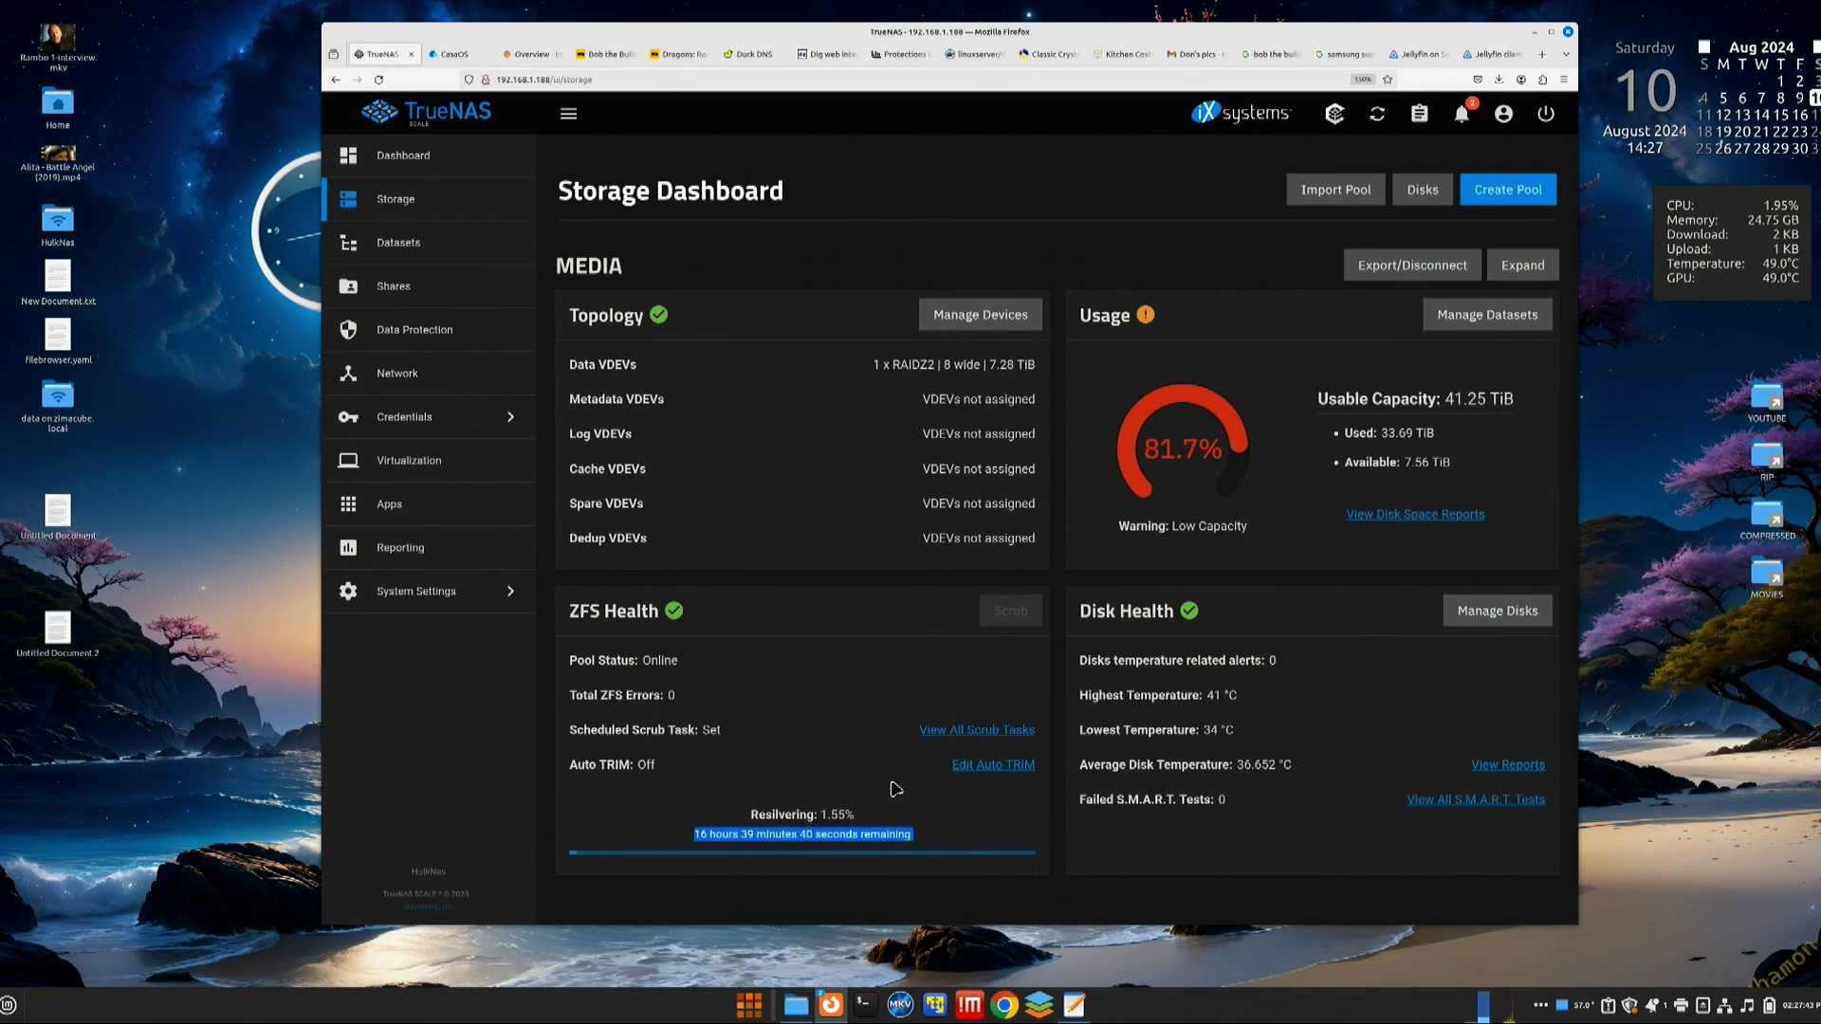
pyautogui.click(865, 774)
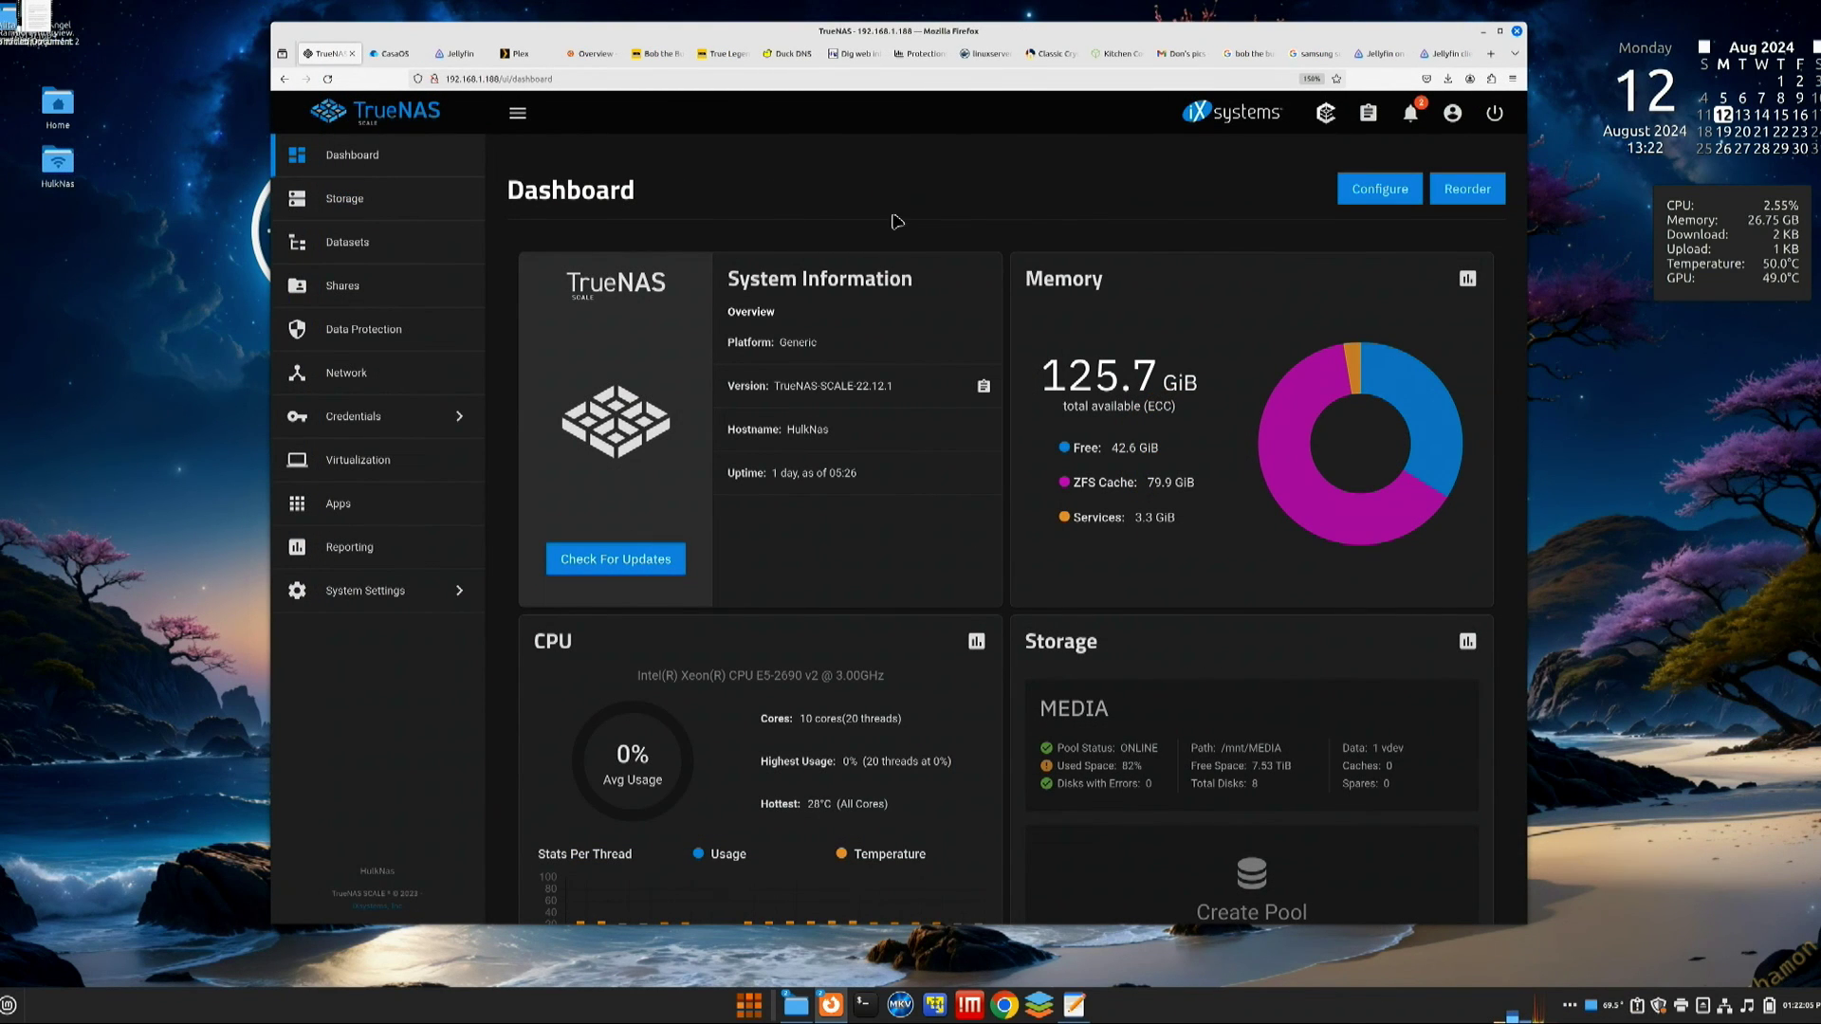
# Check that RAIDZ2 disks sda to sdh are all ONLINE, then return to Storage.
pyautogui.click(346, 198)
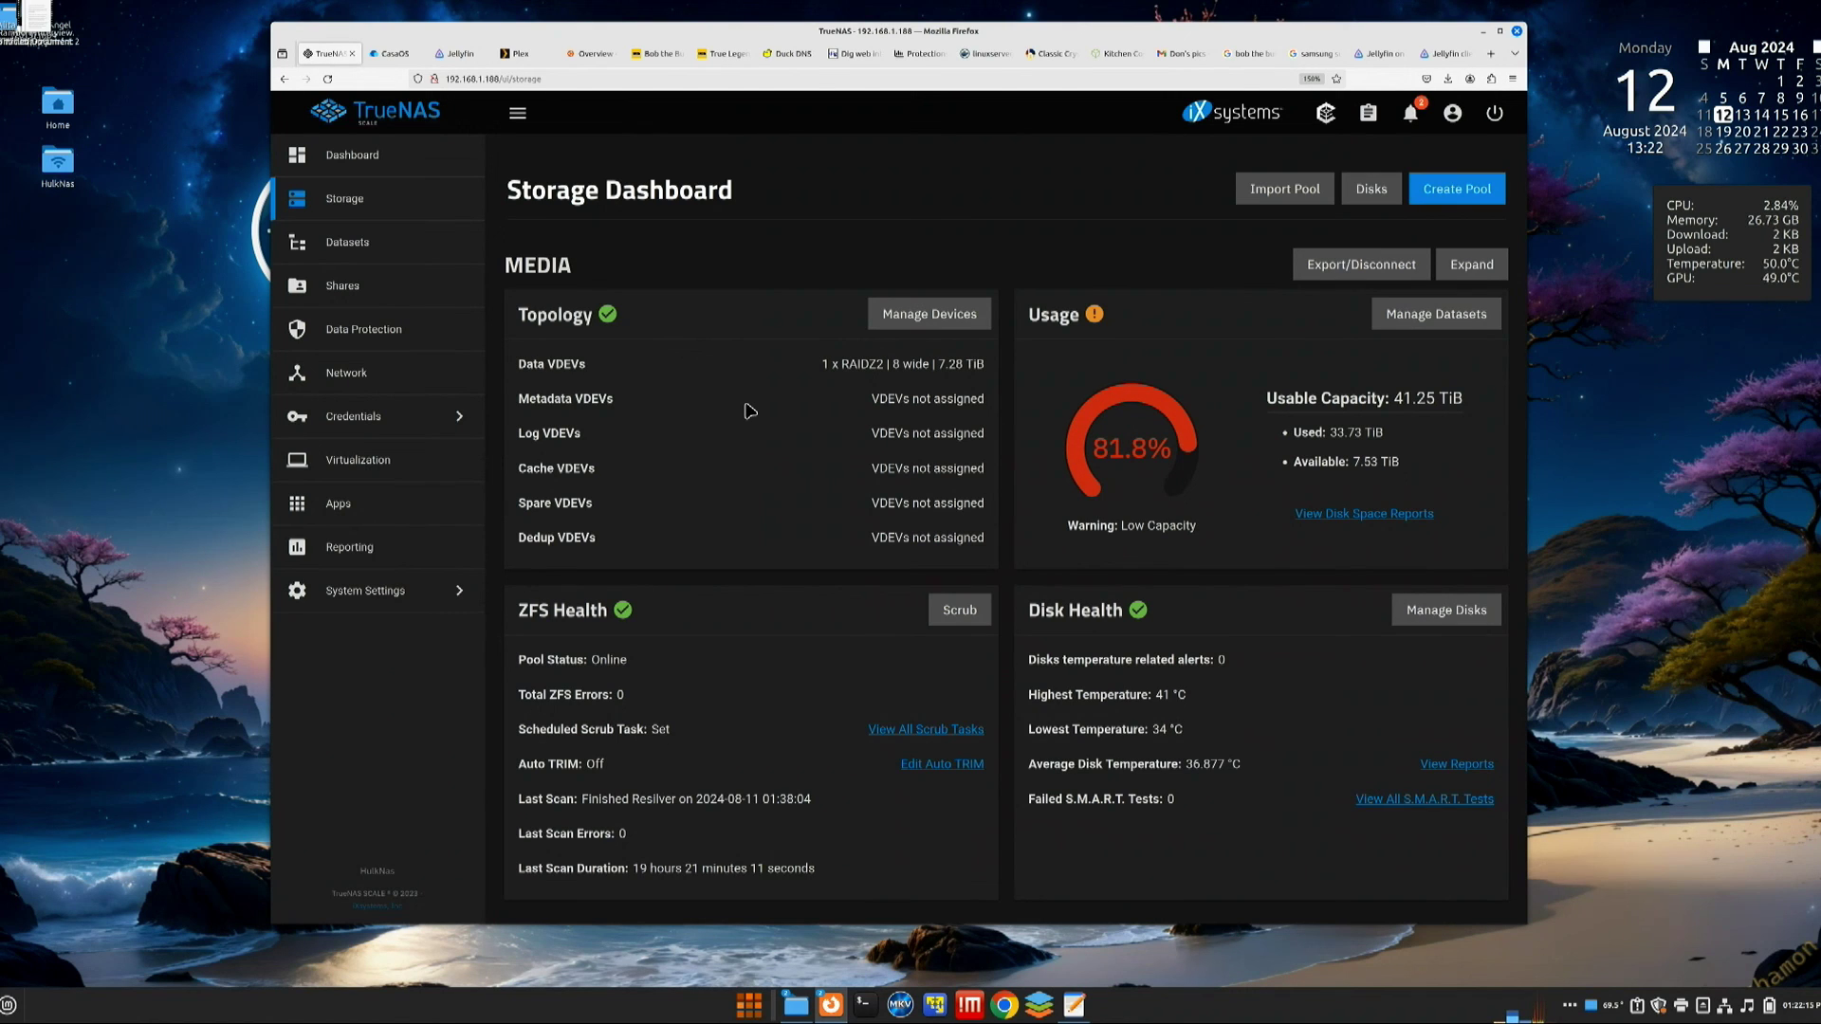
pyautogui.click(894, 327)
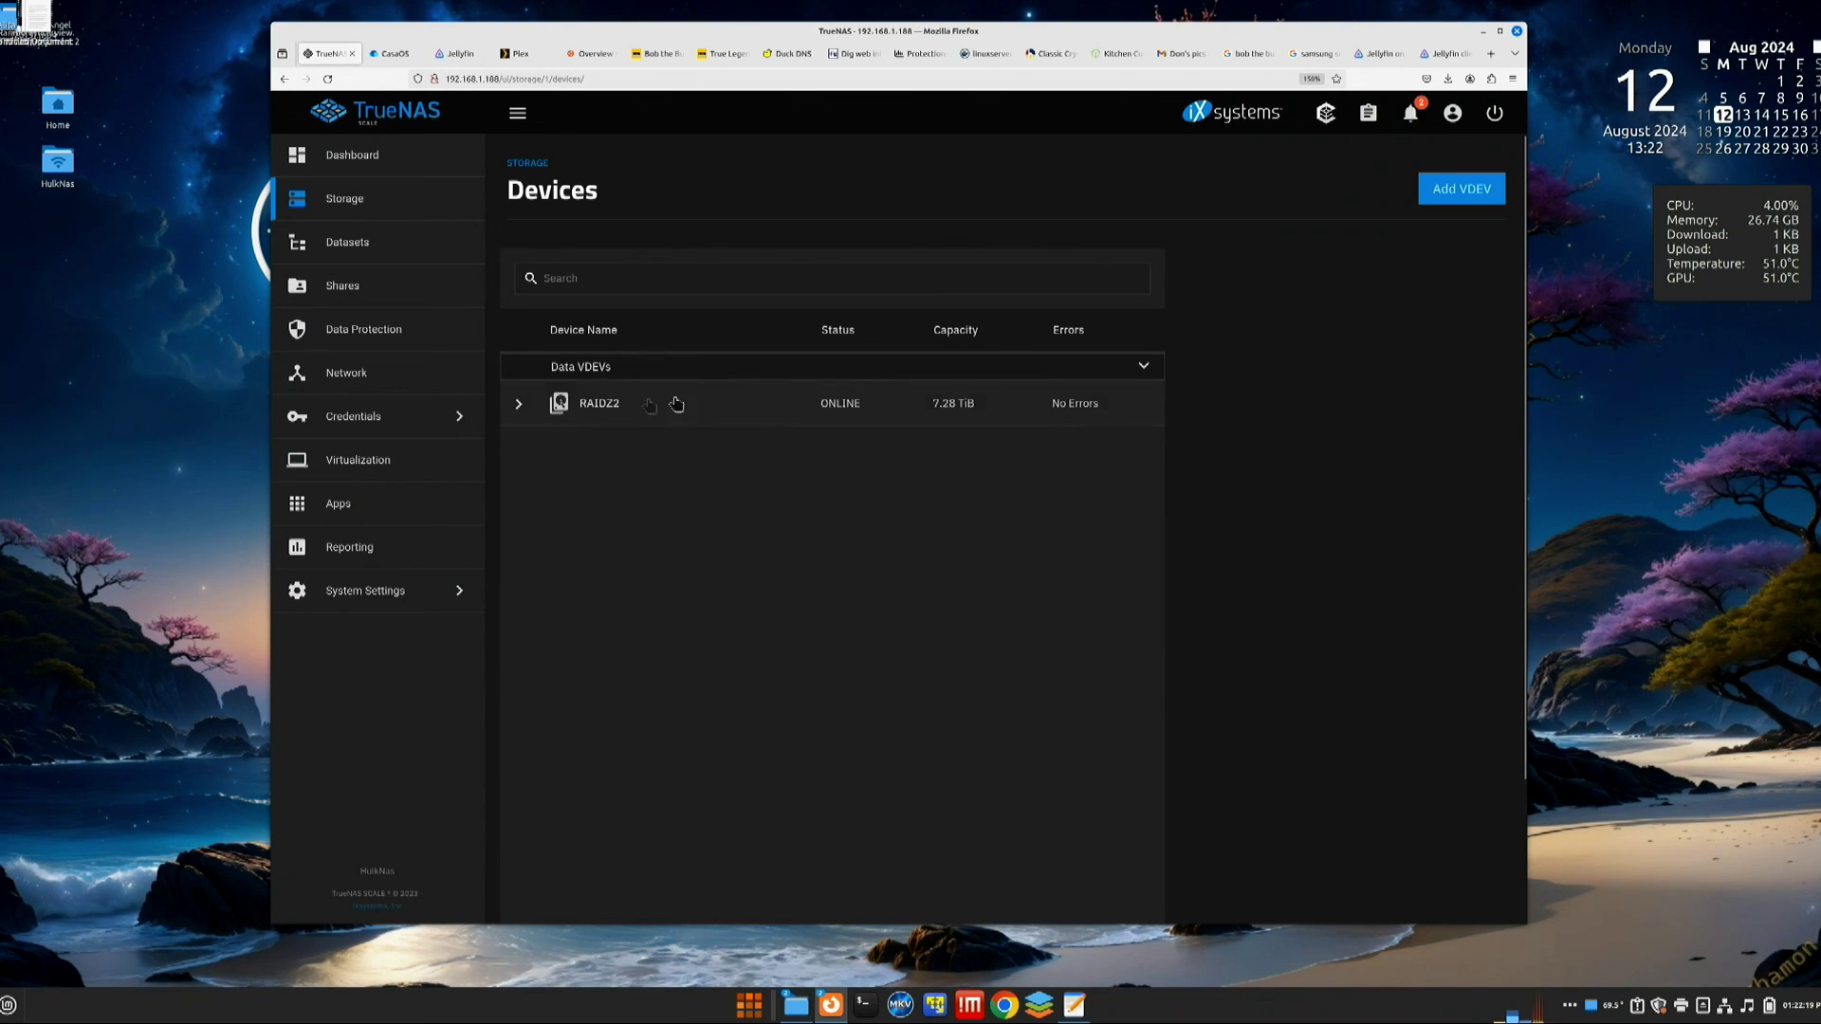
pyautogui.click(515, 408)
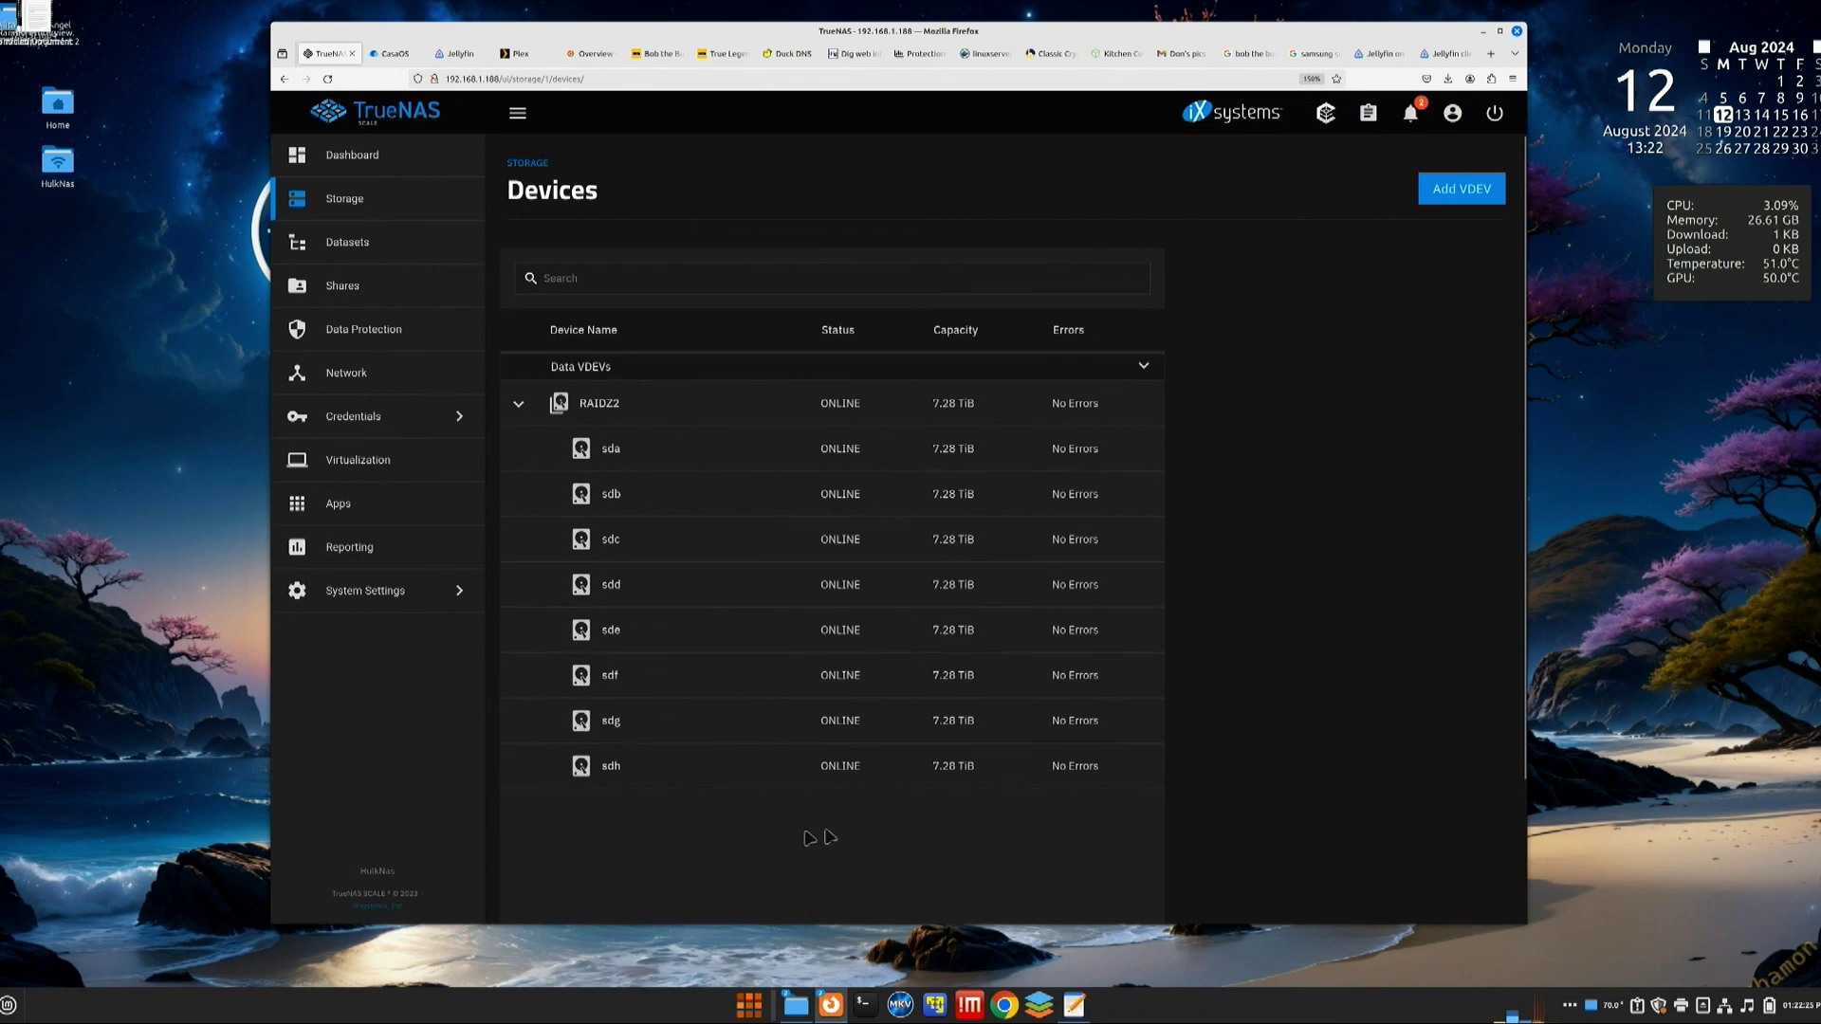
pyautogui.click(346, 199)
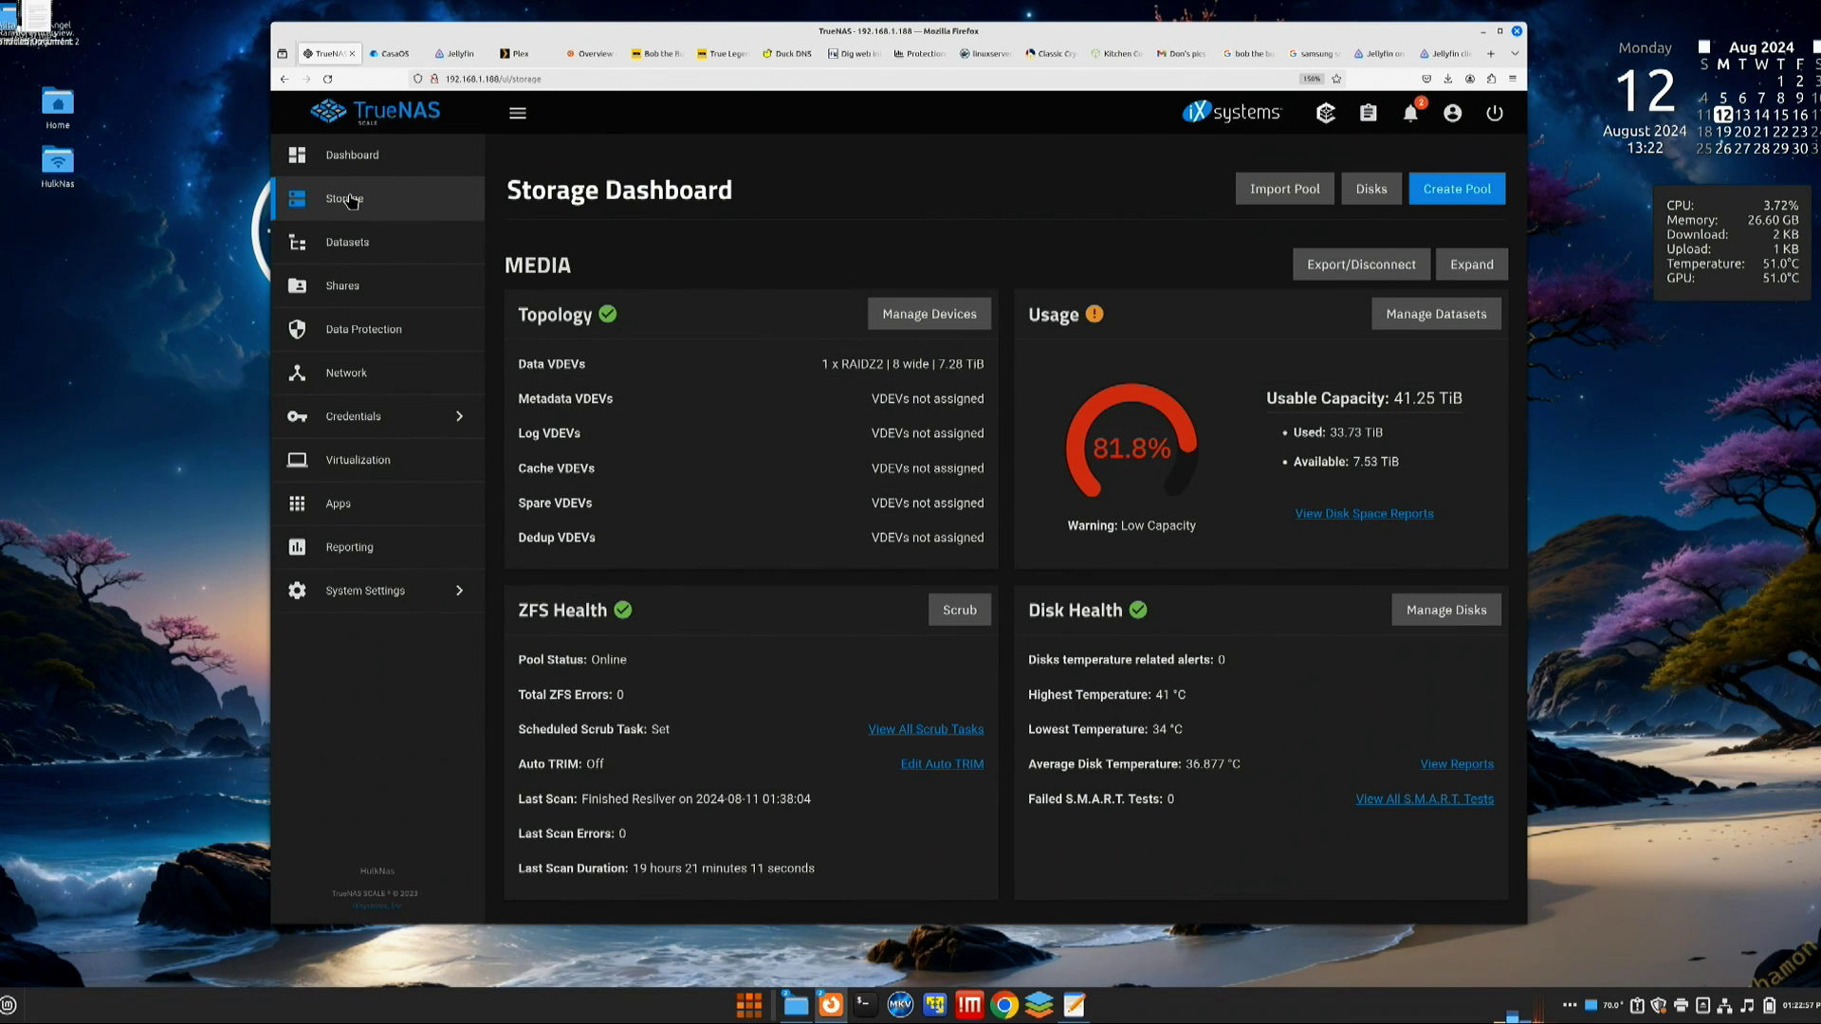